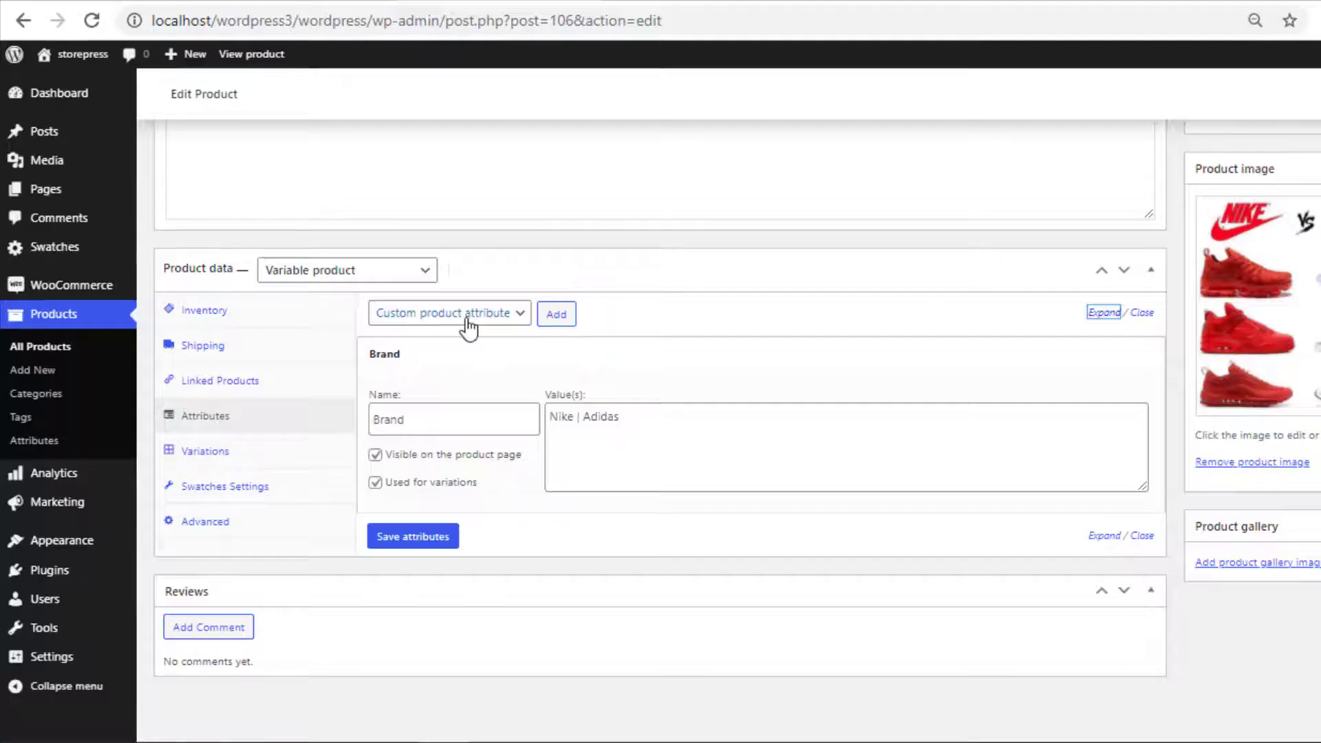
# - Move from the storefront product page with logo swatches to the second site's WordPress Dashboard
pyautogui.moveTo(528, 356)
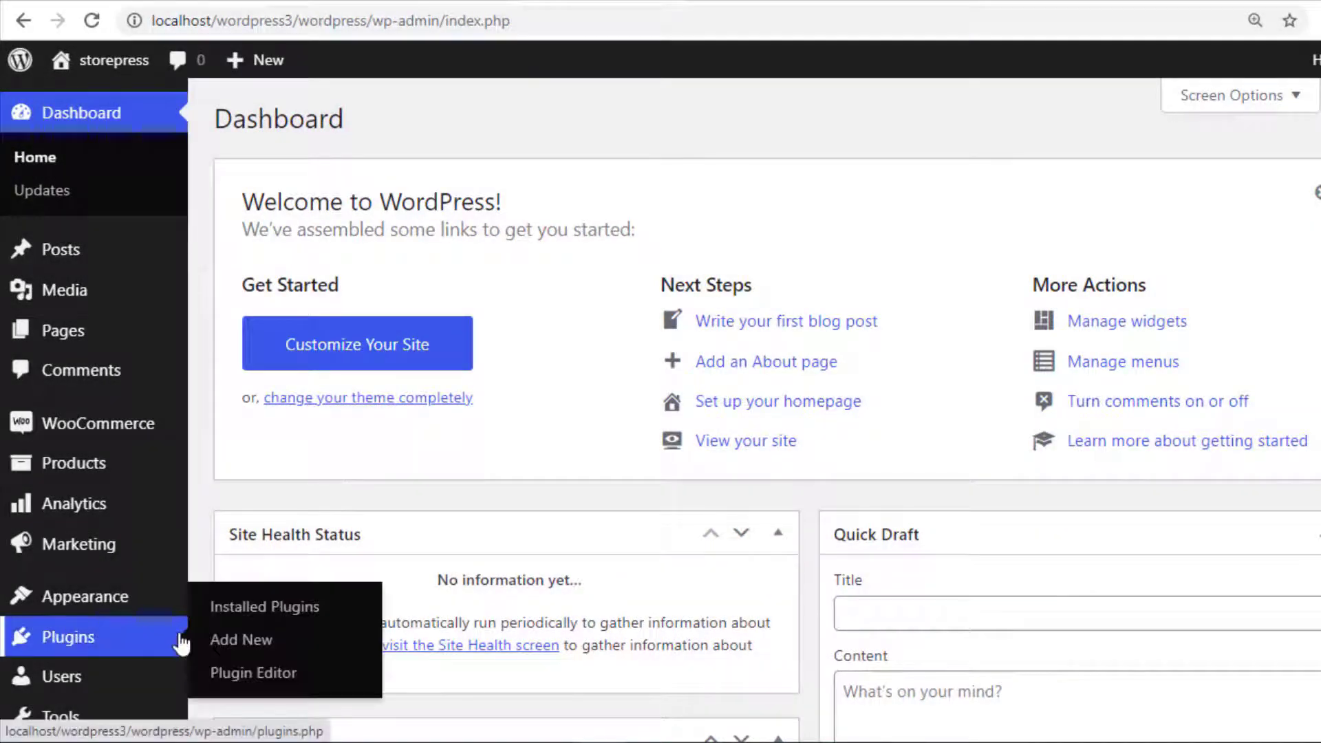
# - Find 'Variation swatches for woocommerce' in the plugin directory, then install and activate it
pyautogui.click(222, 638)
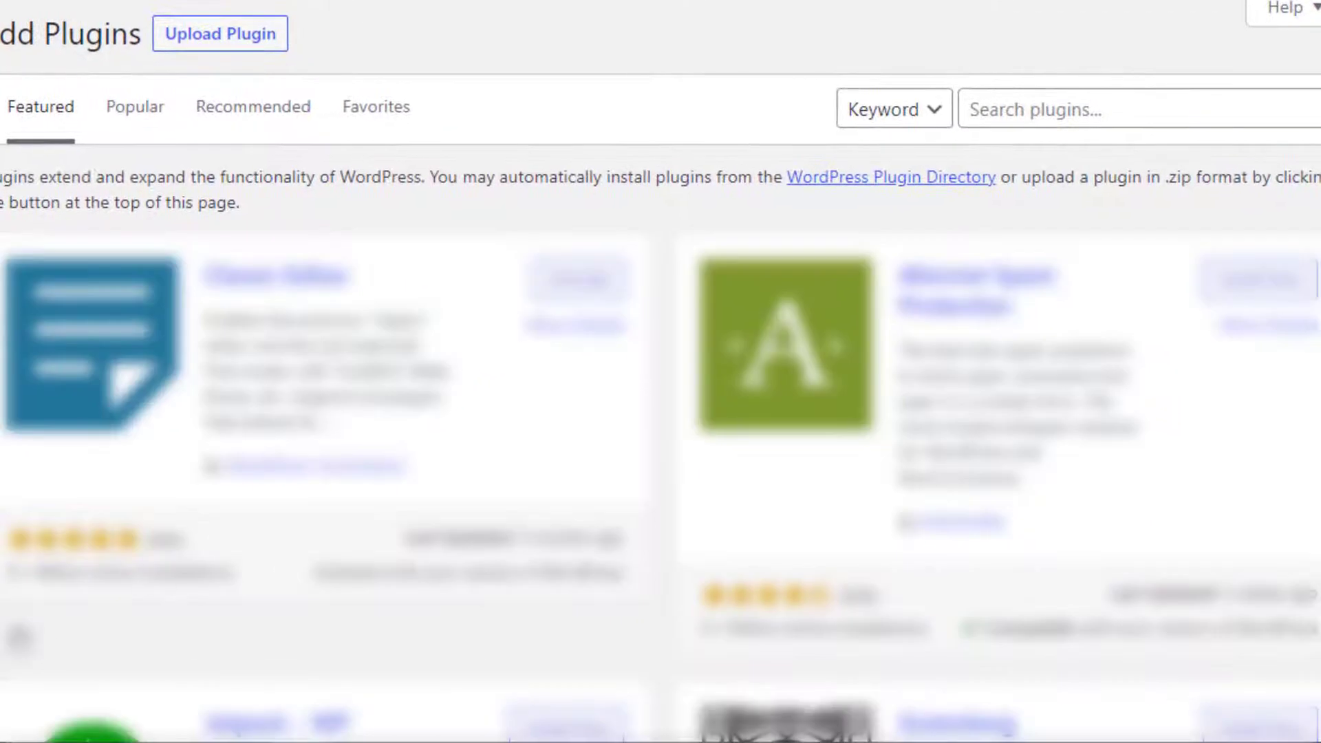
pyautogui.click(1033, 114)
pyautogui.write('Variation swatches for woocommerce')
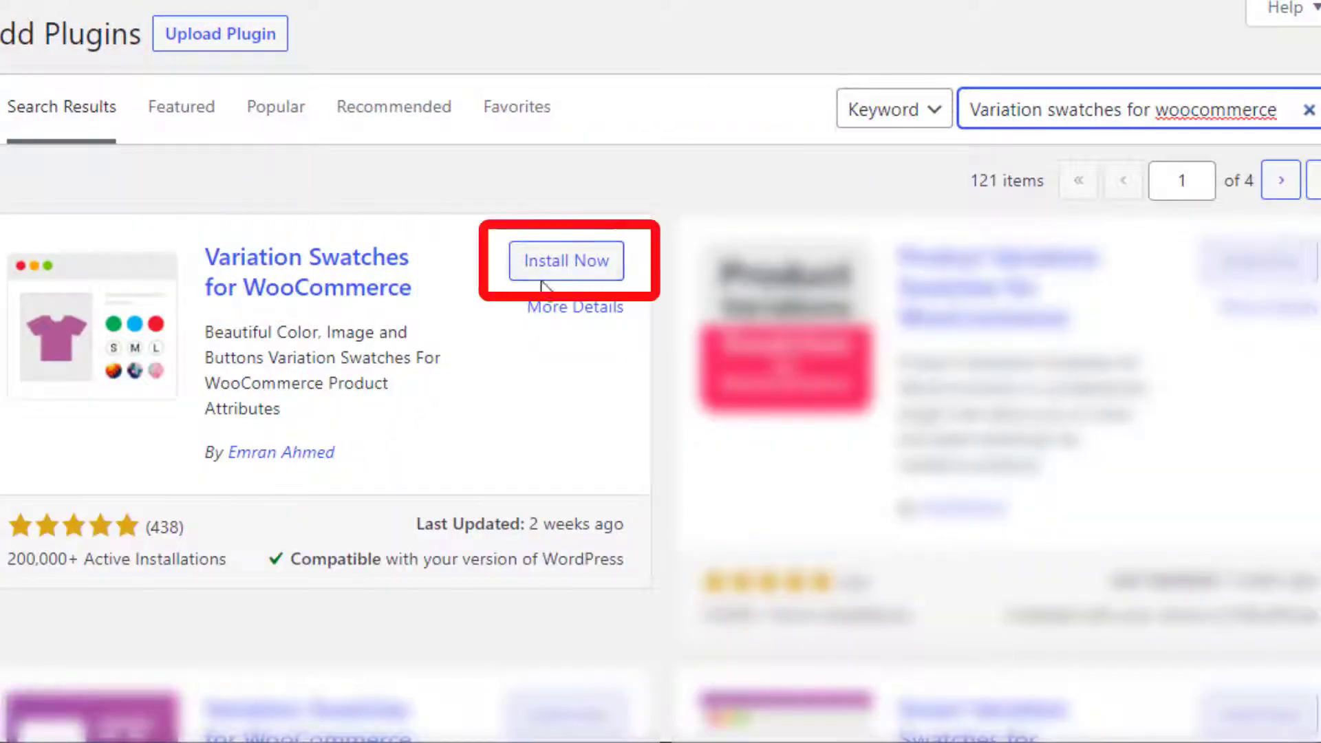
pyautogui.click(562, 274)
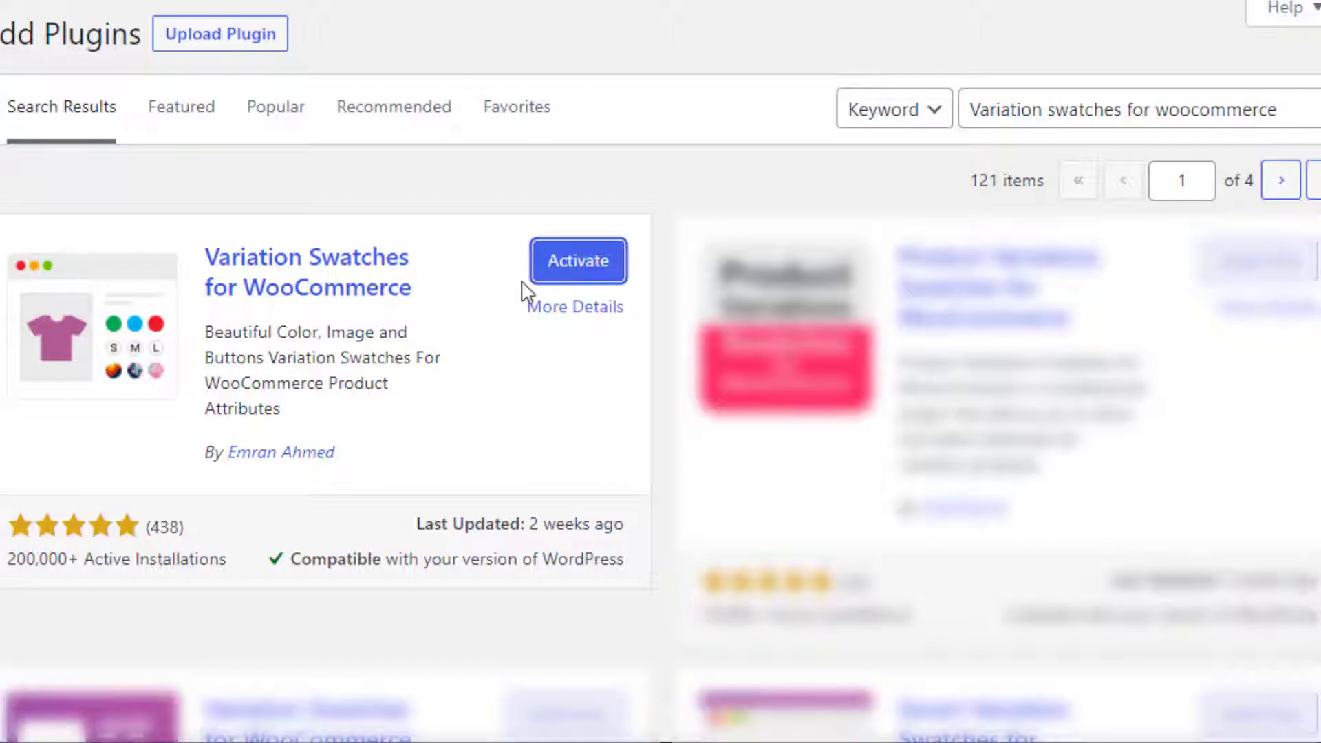
pyautogui.click(567, 271)
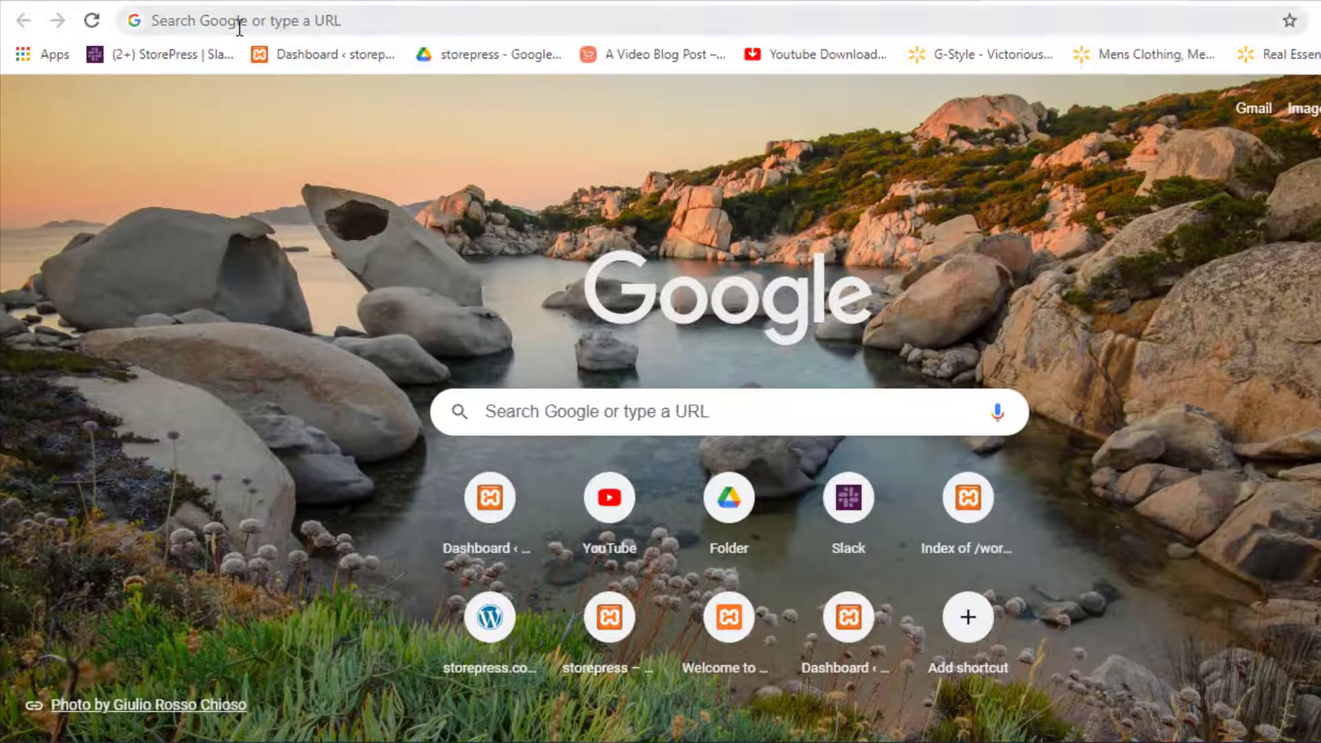
# - Browse getwooplugins.com to Variation Swatches For WooCommerce and download woo-variation-swatches-pro.zip
pyautogui.click(238, 27)
pyautogui.write('g')
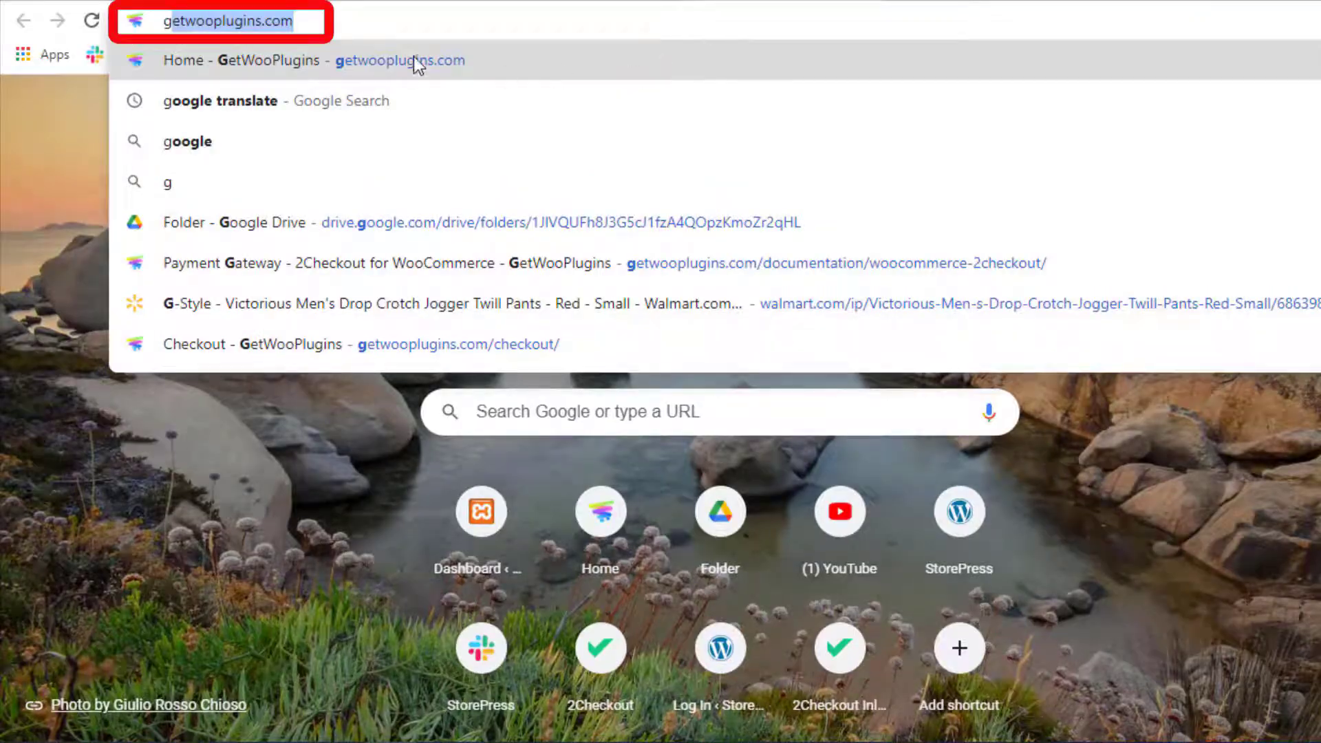
pyautogui.press('Return')
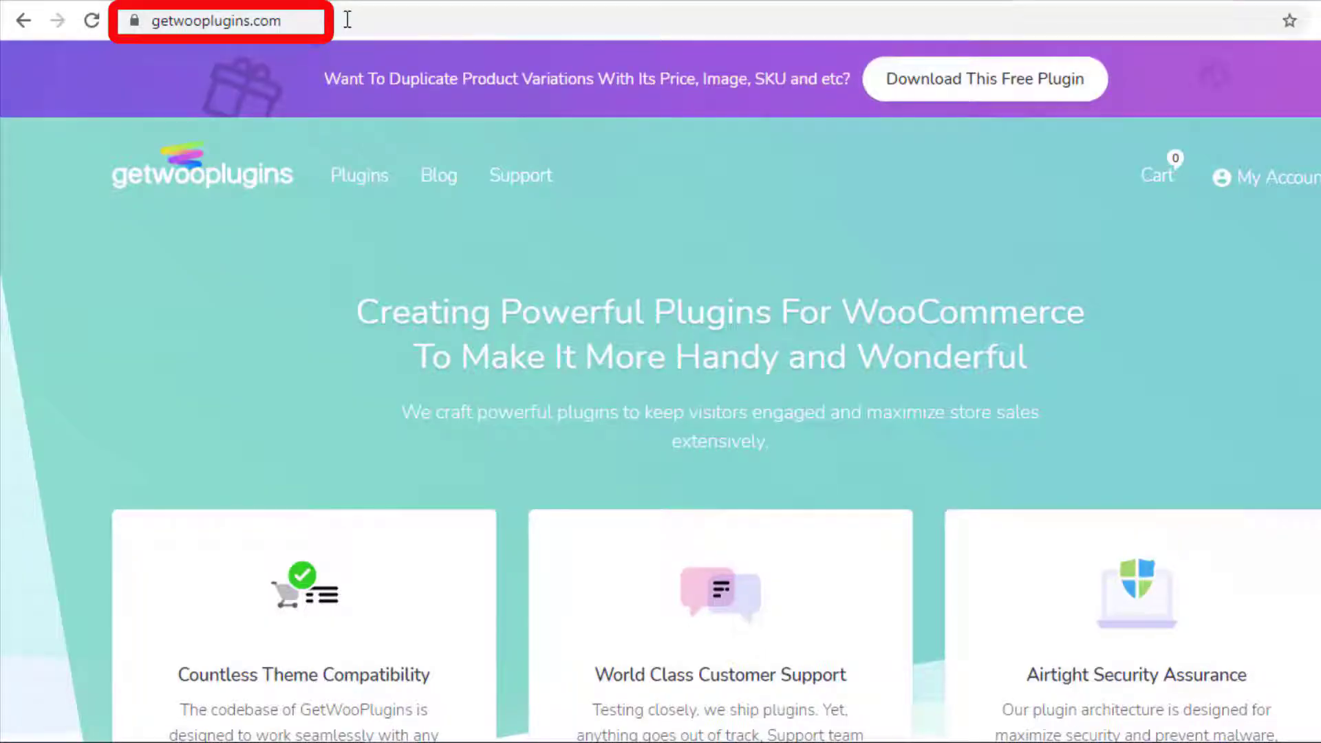
pyautogui.click(367, 183)
pyautogui.scroll(-7, 1141, 575)
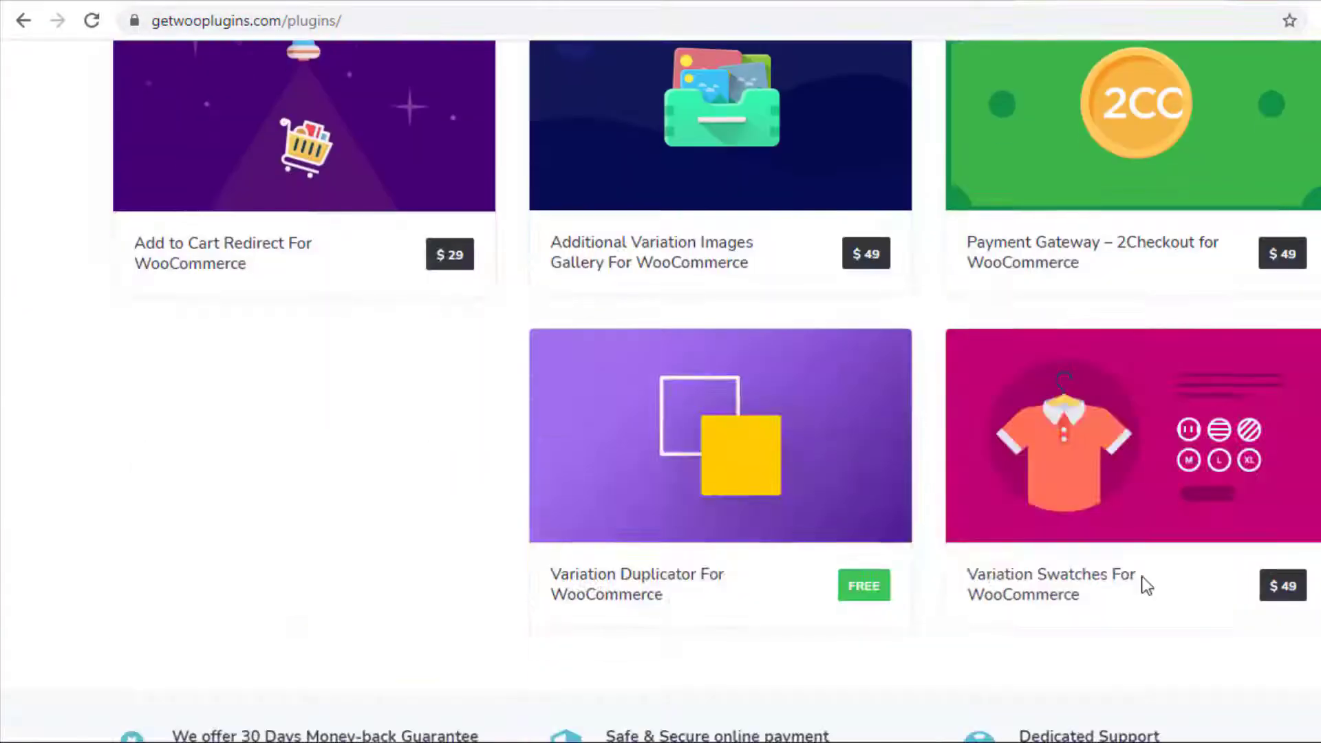
pyautogui.click(1048, 588)
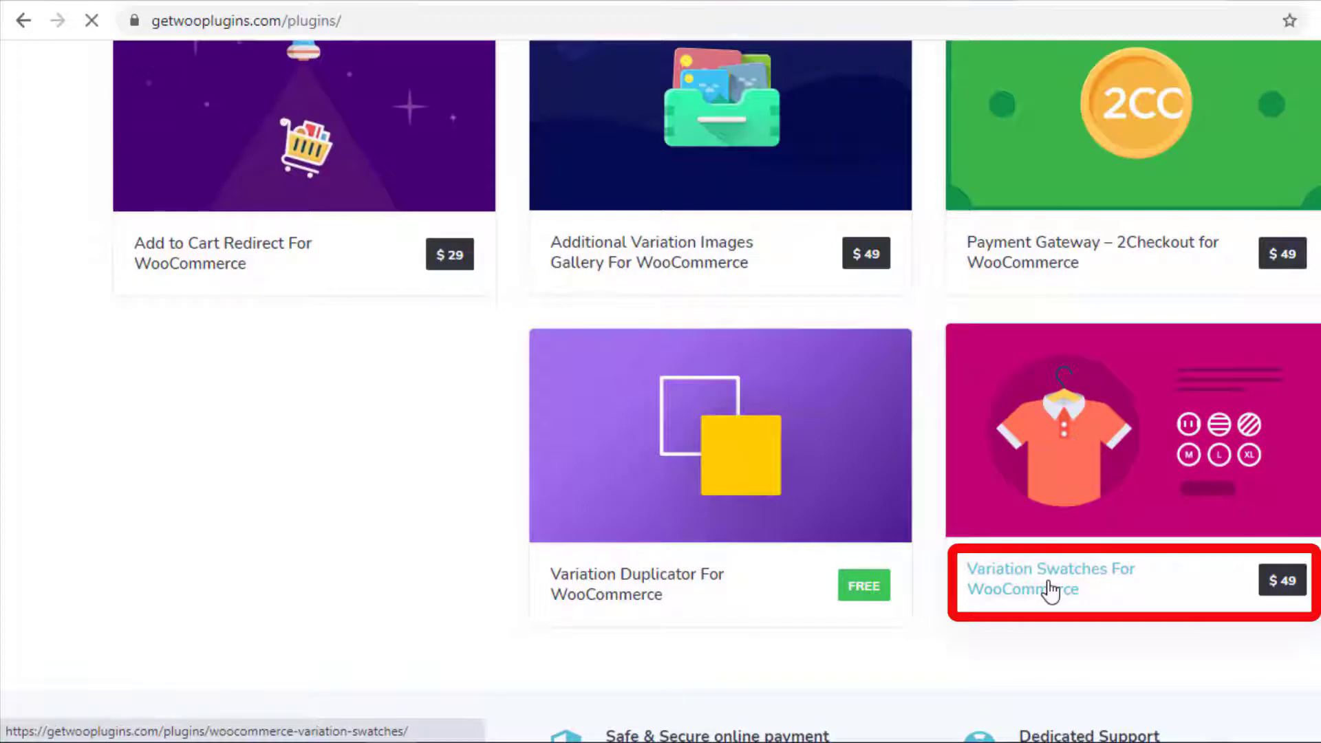
pyautogui.scroll(-5, 1048, 591)
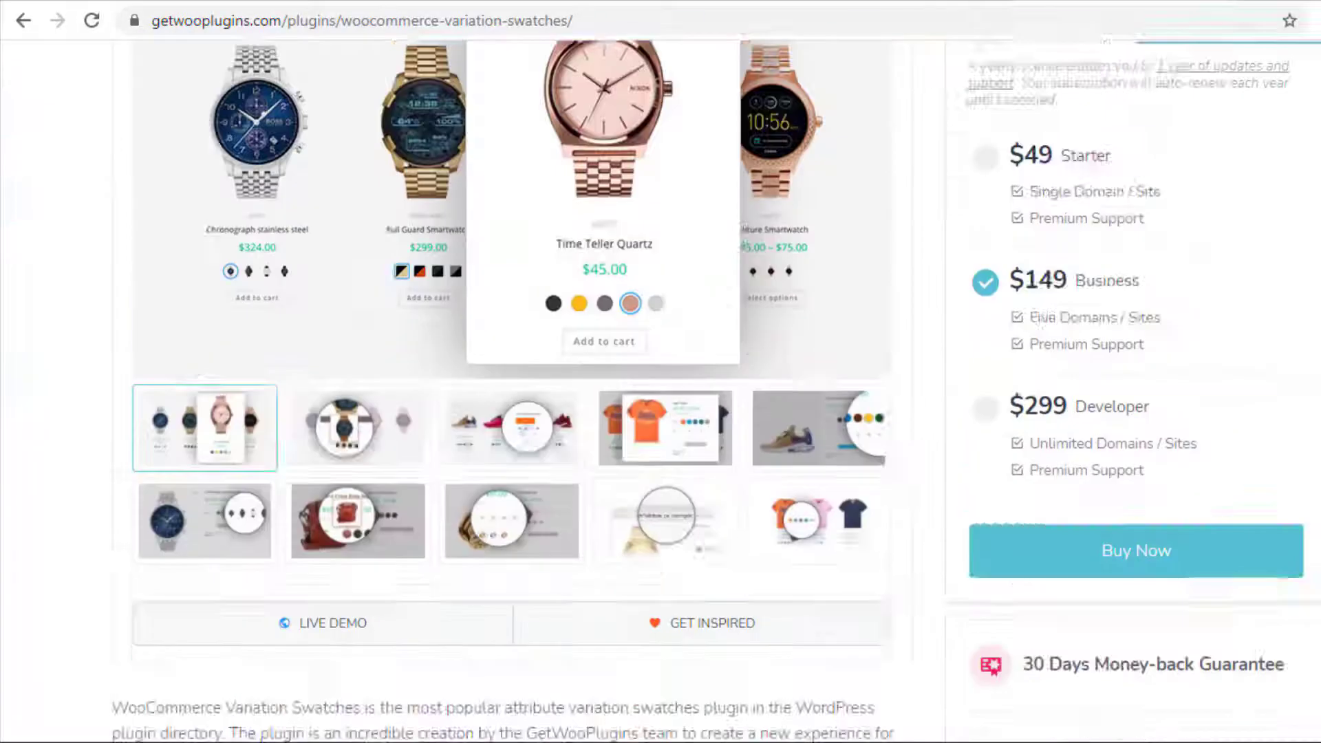
pyautogui.scroll(-2, 1055, 463)
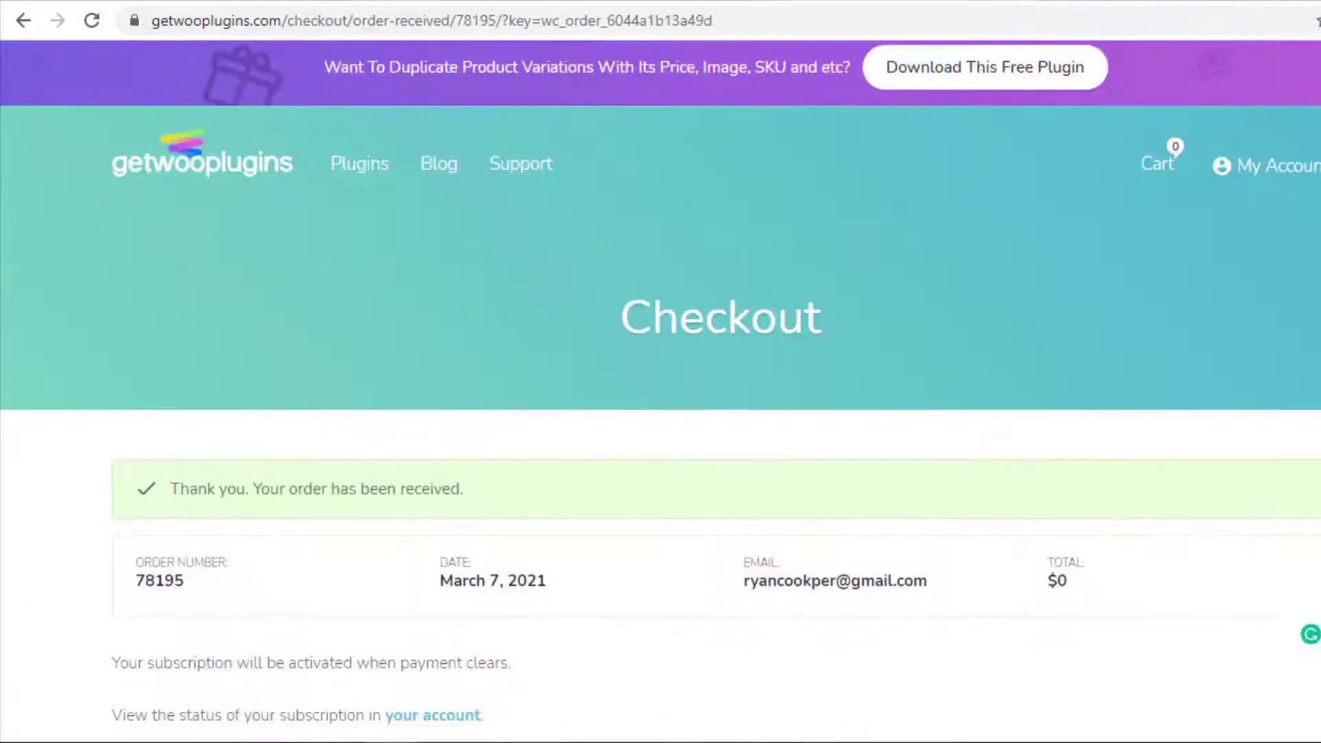
pyautogui.scroll(-7, 660, 392)
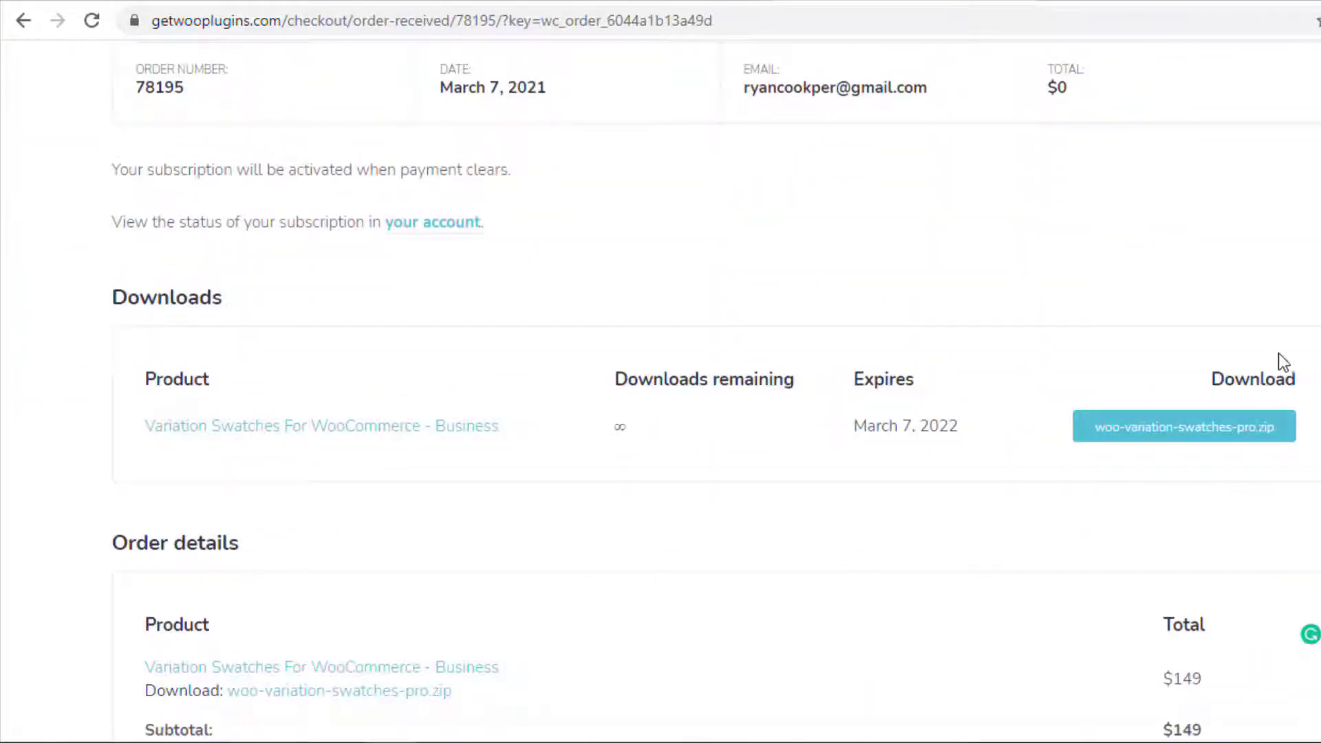
pyautogui.click(1130, 441)
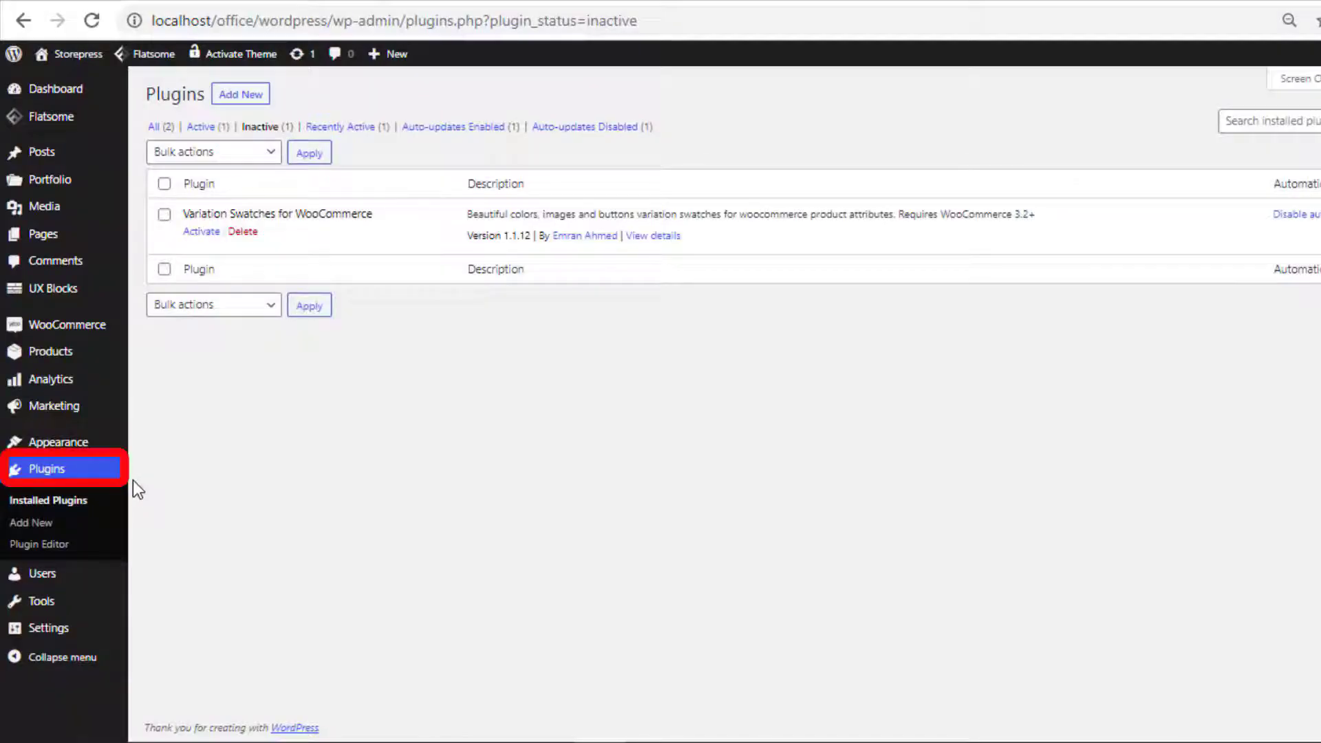
# - Upload woo-variation-swatches-pro (3).zip as a new plugin, install it and activate it
pyautogui.click(41, 526)
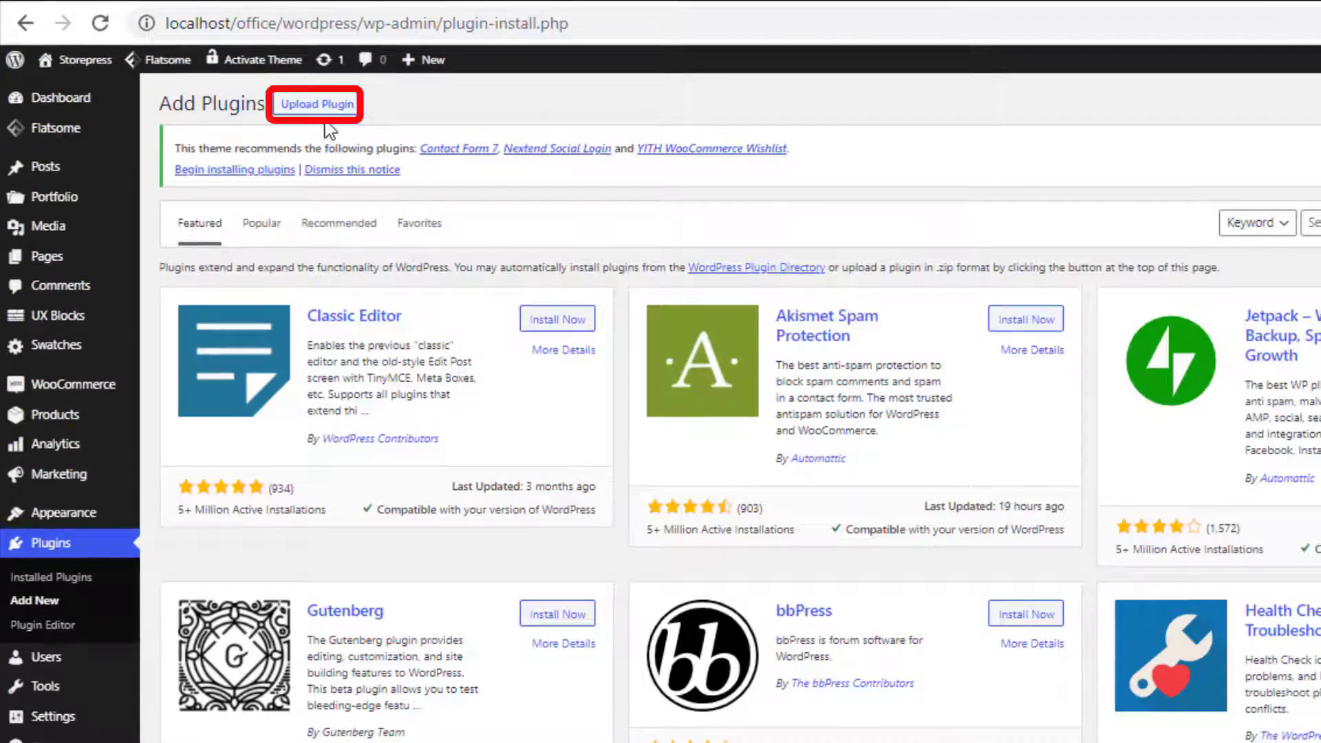
pyautogui.click(319, 110)
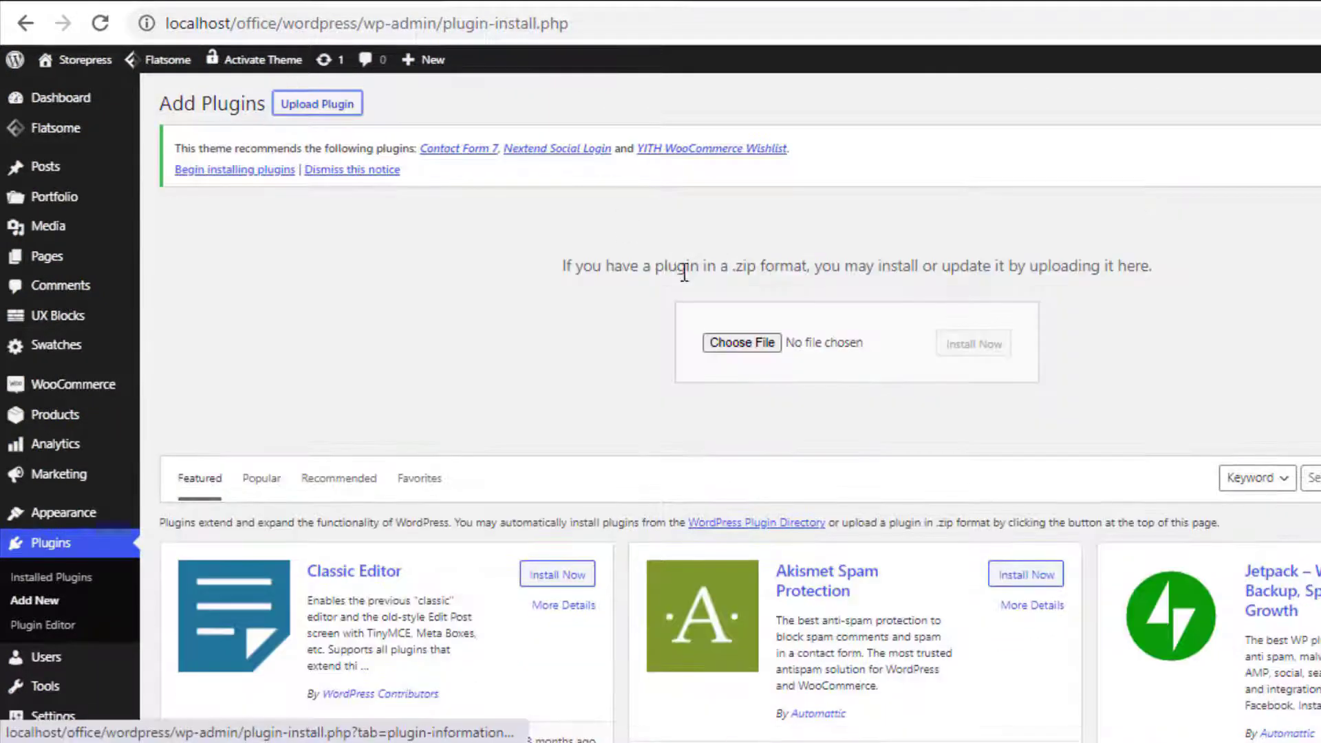
pyautogui.click(741, 341)
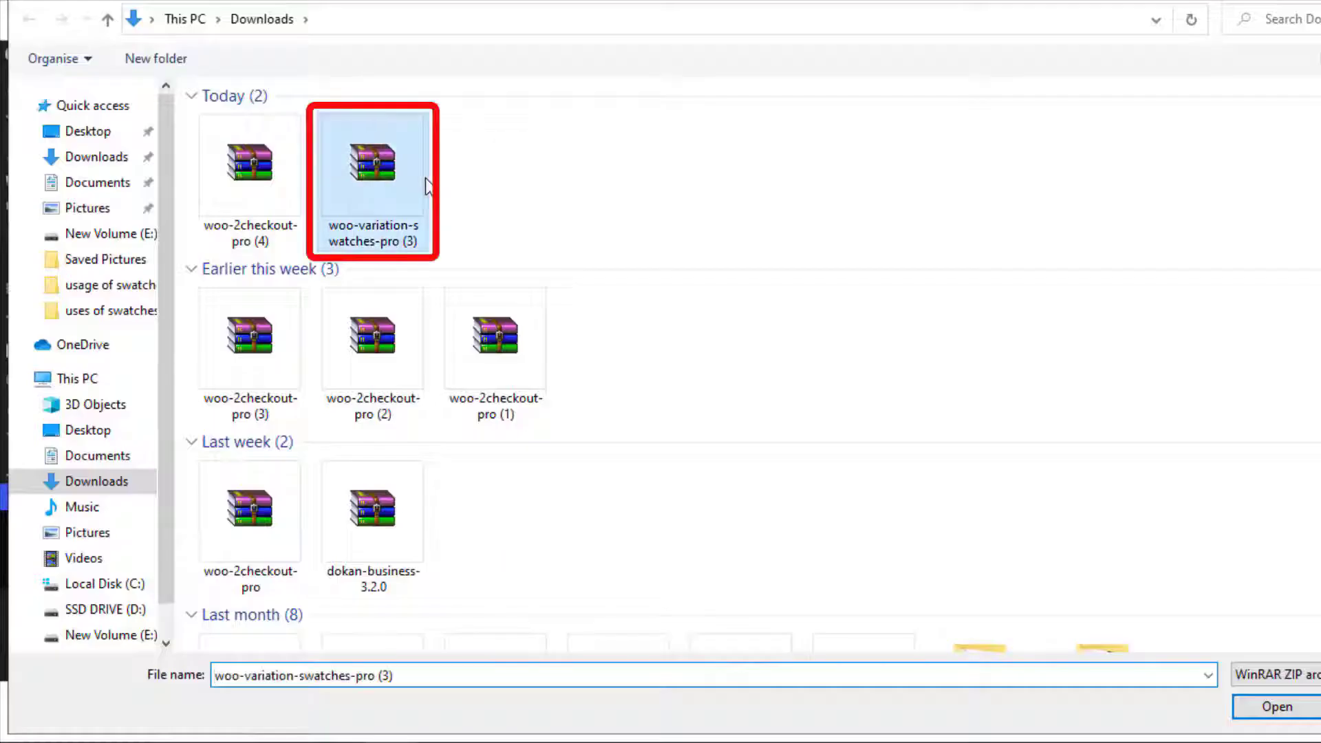
pyautogui.doubleClick(423, 178)
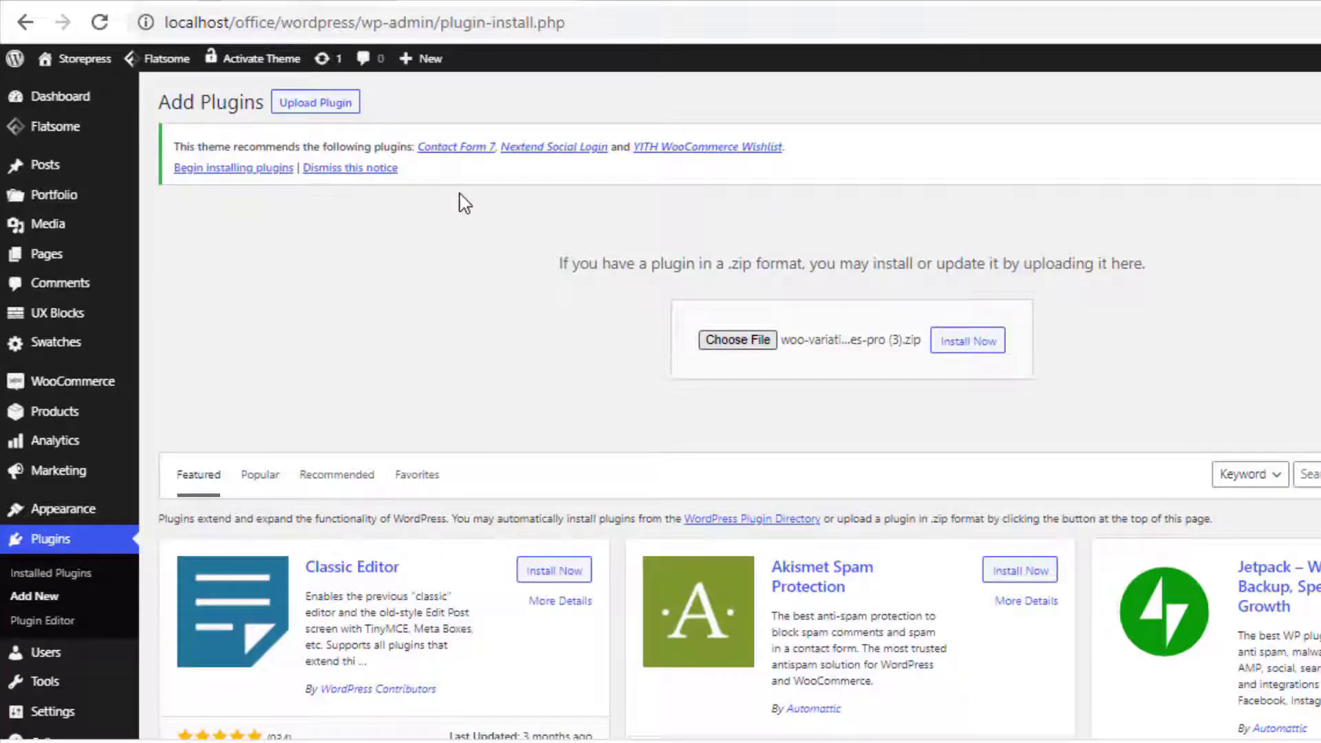
pyautogui.click(977, 353)
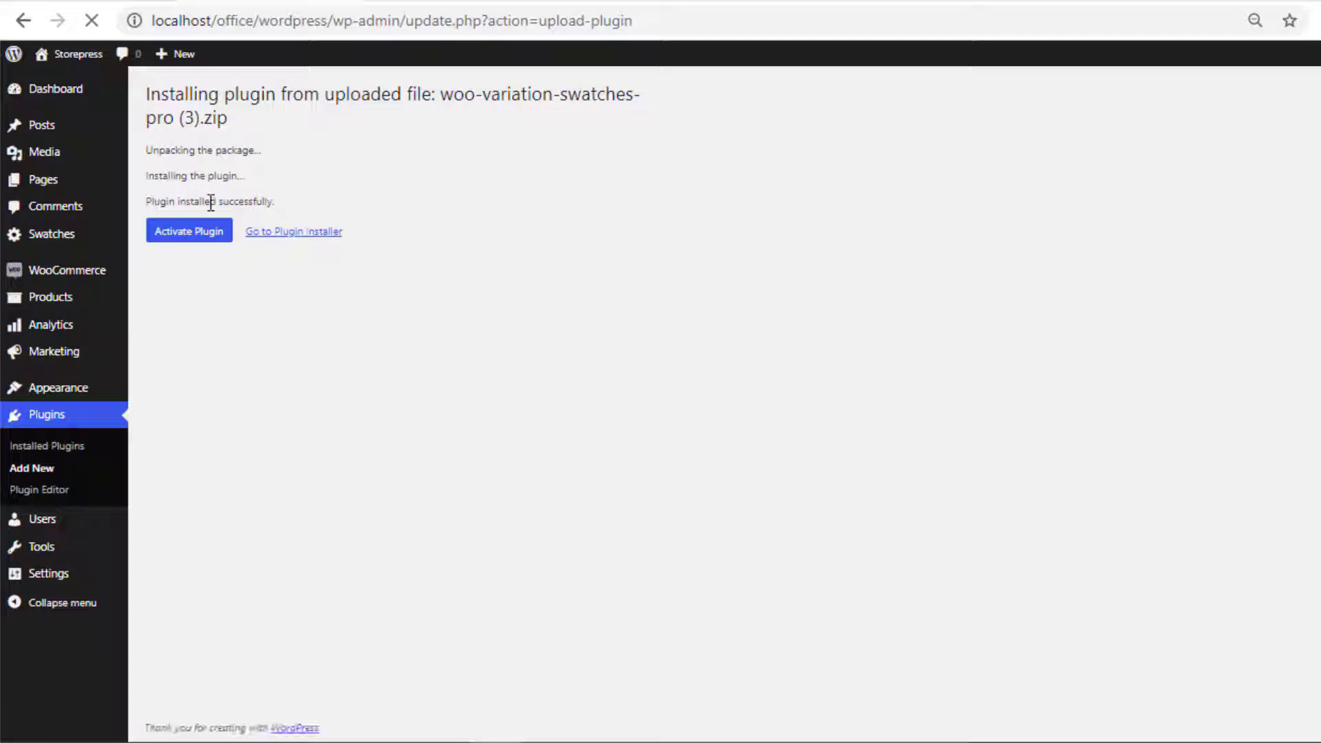
pyautogui.click(206, 234)
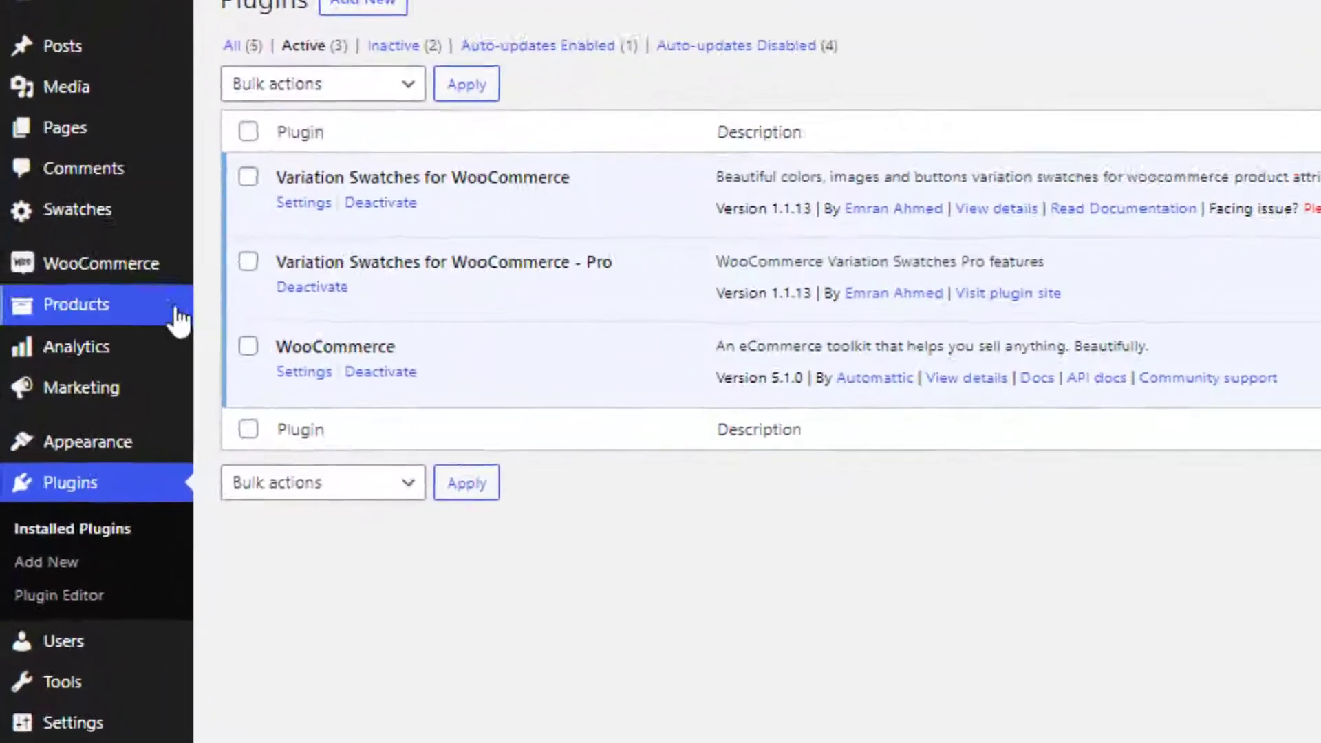
# - Start a new product titled 'Image Swatches from Custom Product Attribute'
pyautogui.moveTo(141, 322)
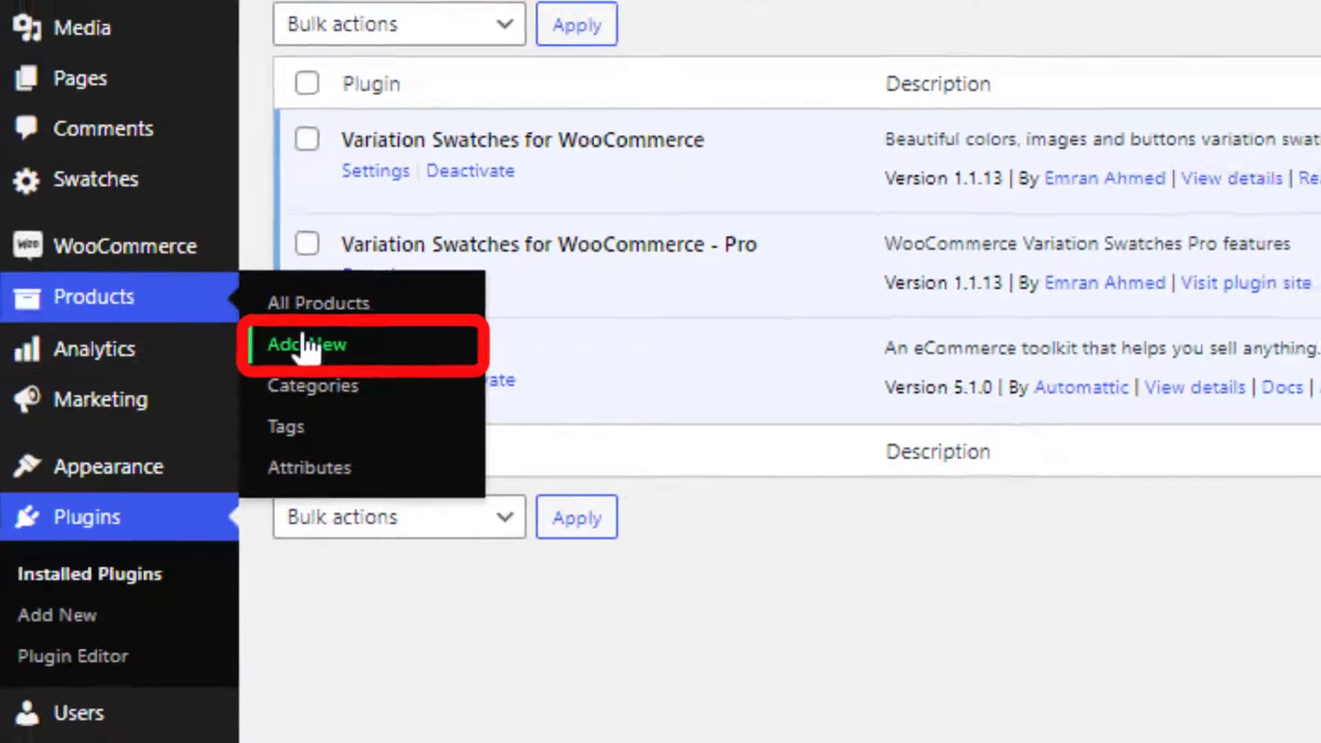
pyautogui.click(308, 344)
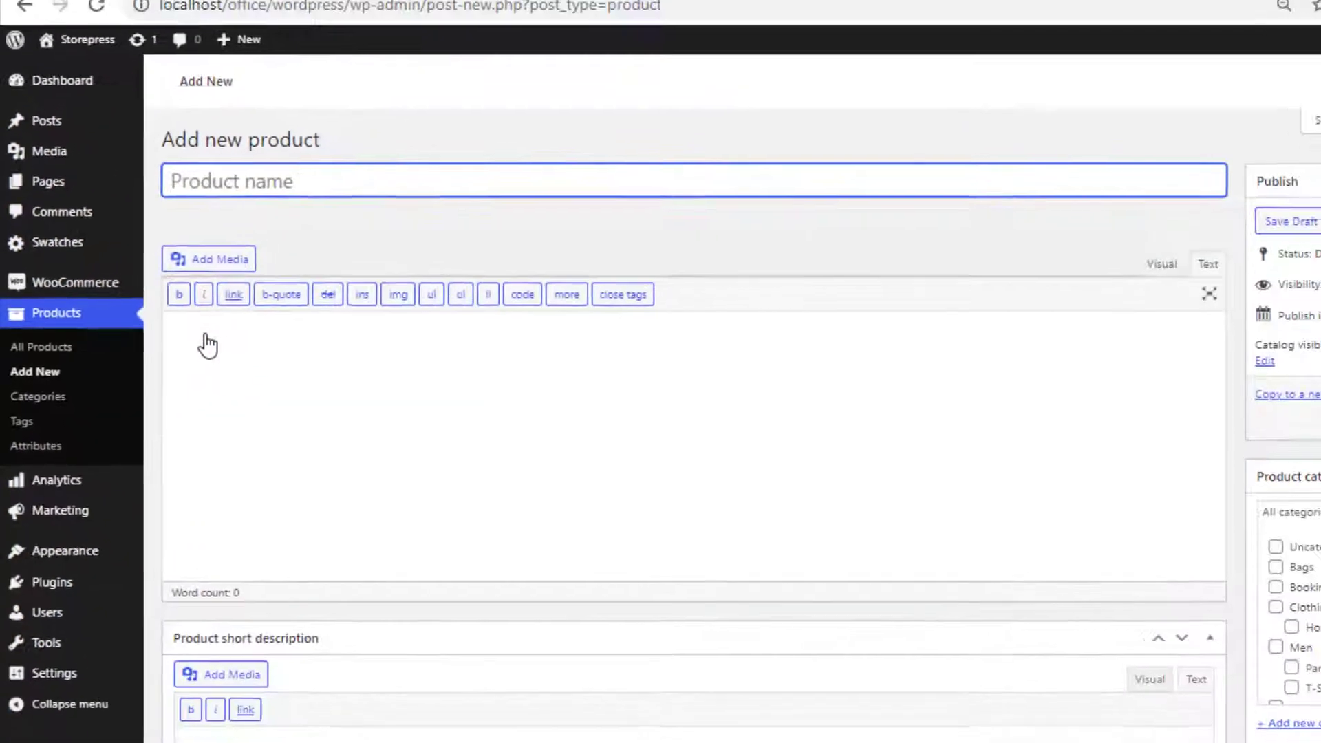
pyautogui.write('Image Swatches from Custom Product Attribute')
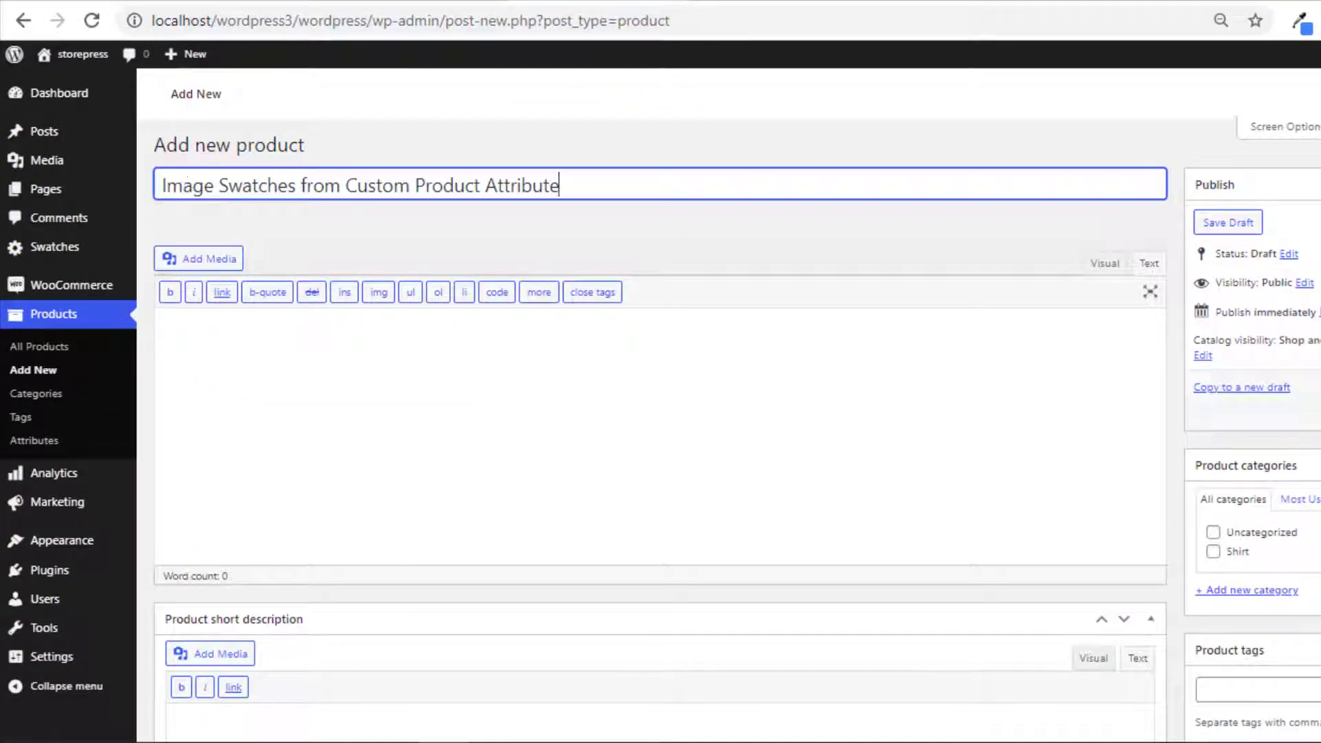
# - Add the short description 'Image Swatches' and make it a Variable product
pyautogui.scroll(-6, 184, 189)
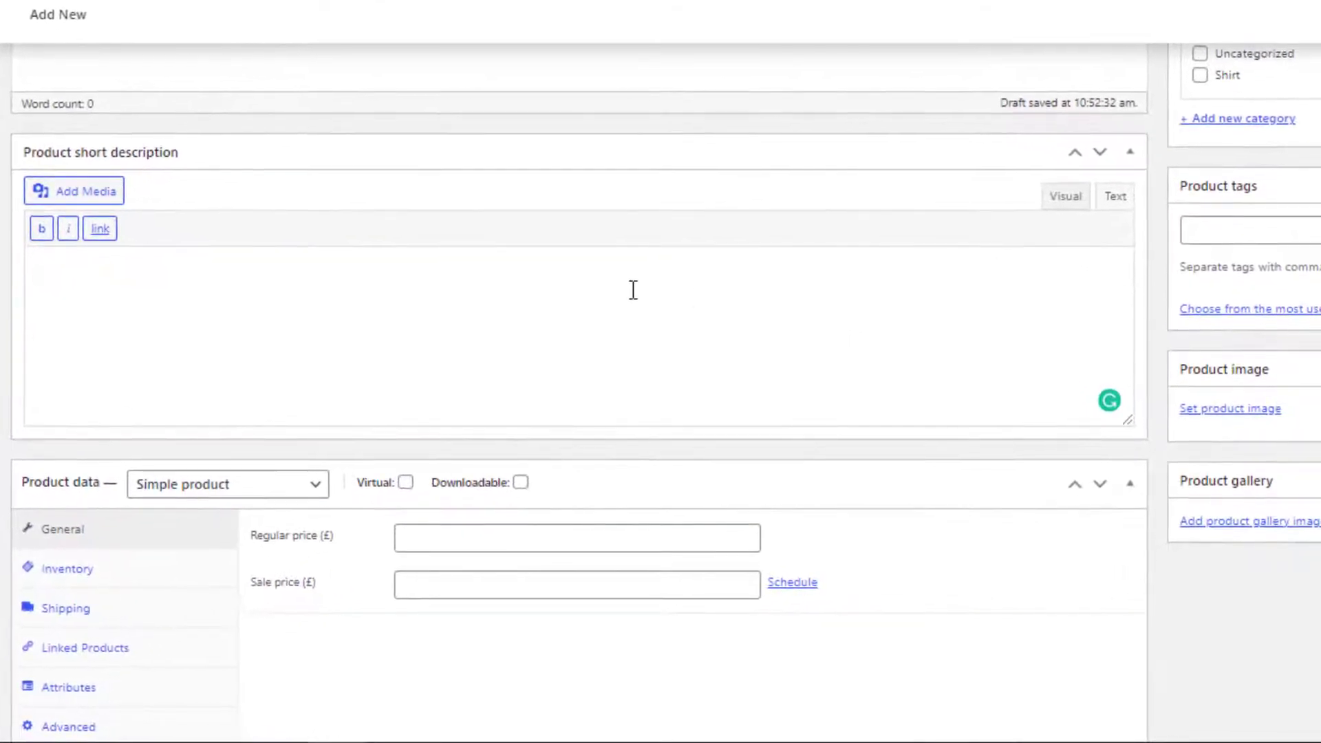
pyautogui.write('Image Swatches')
pyautogui.click(285, 485)
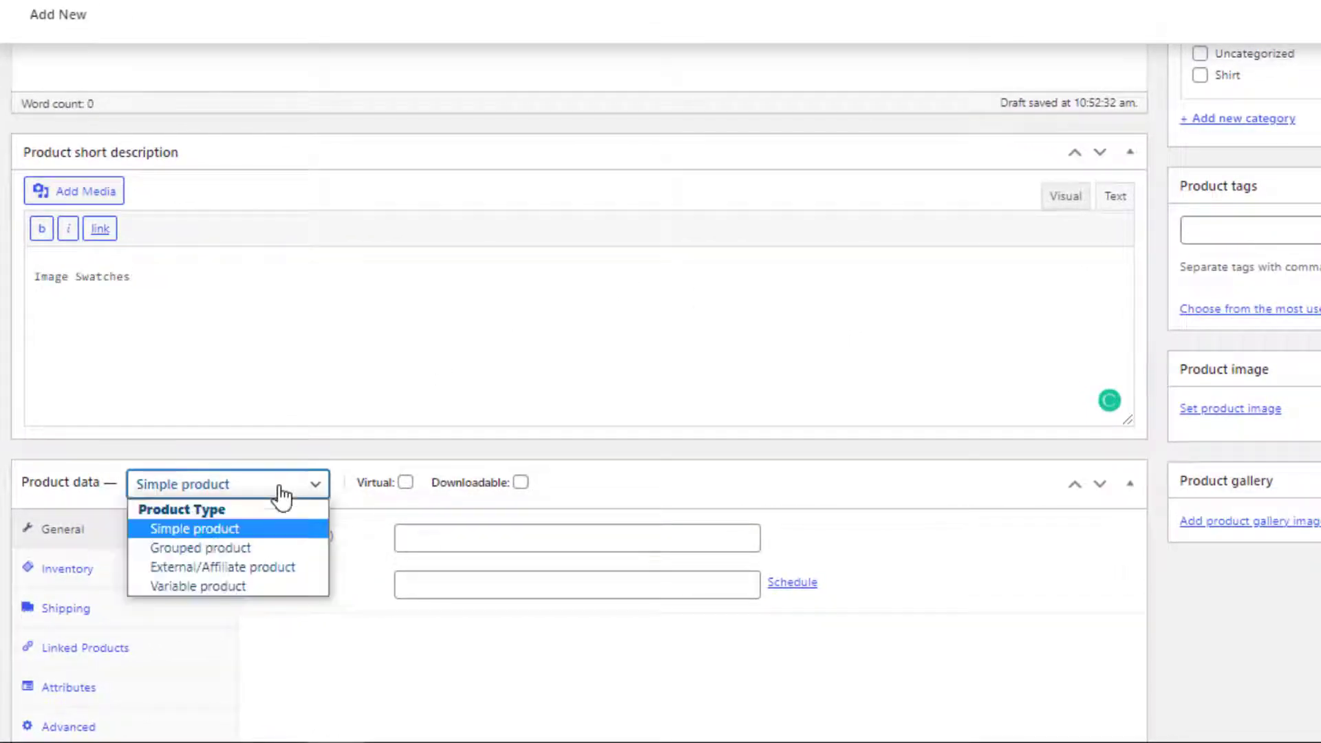
pyautogui.click(204, 586)
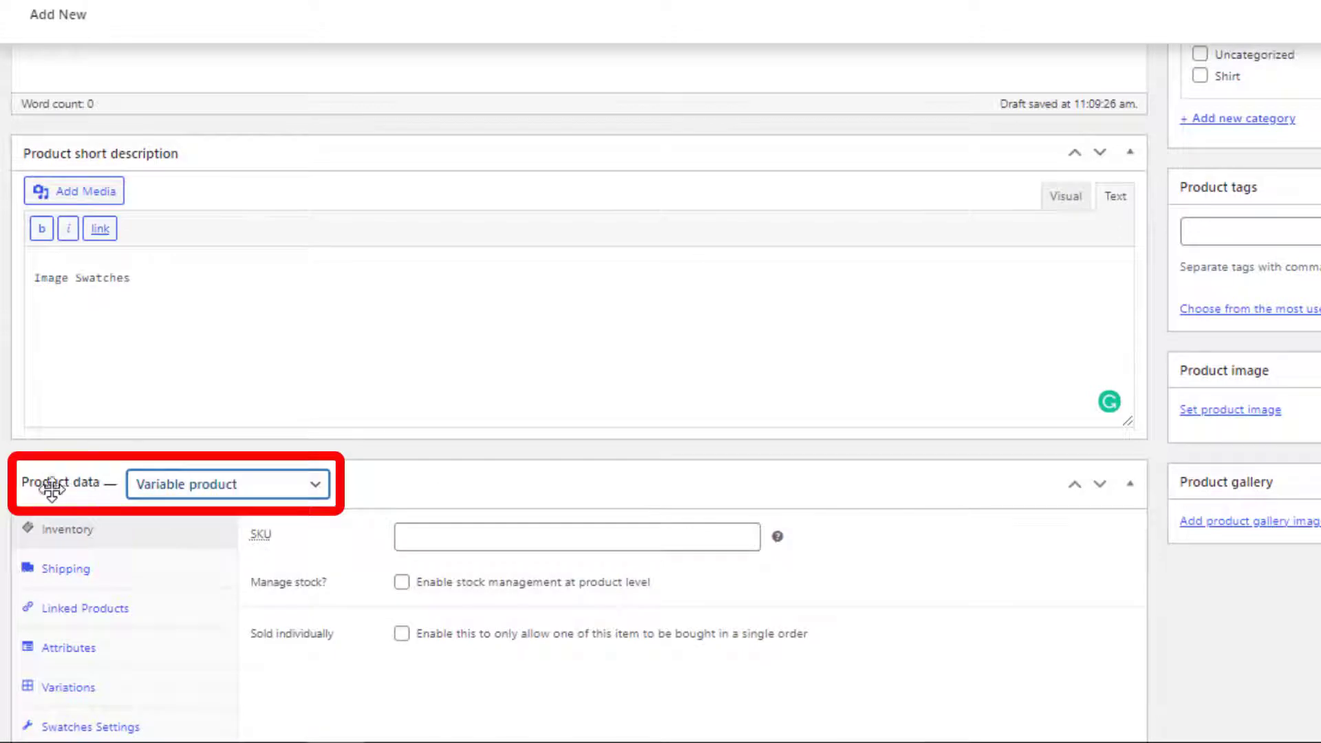
pyautogui.scroll(-2, 752, 619)
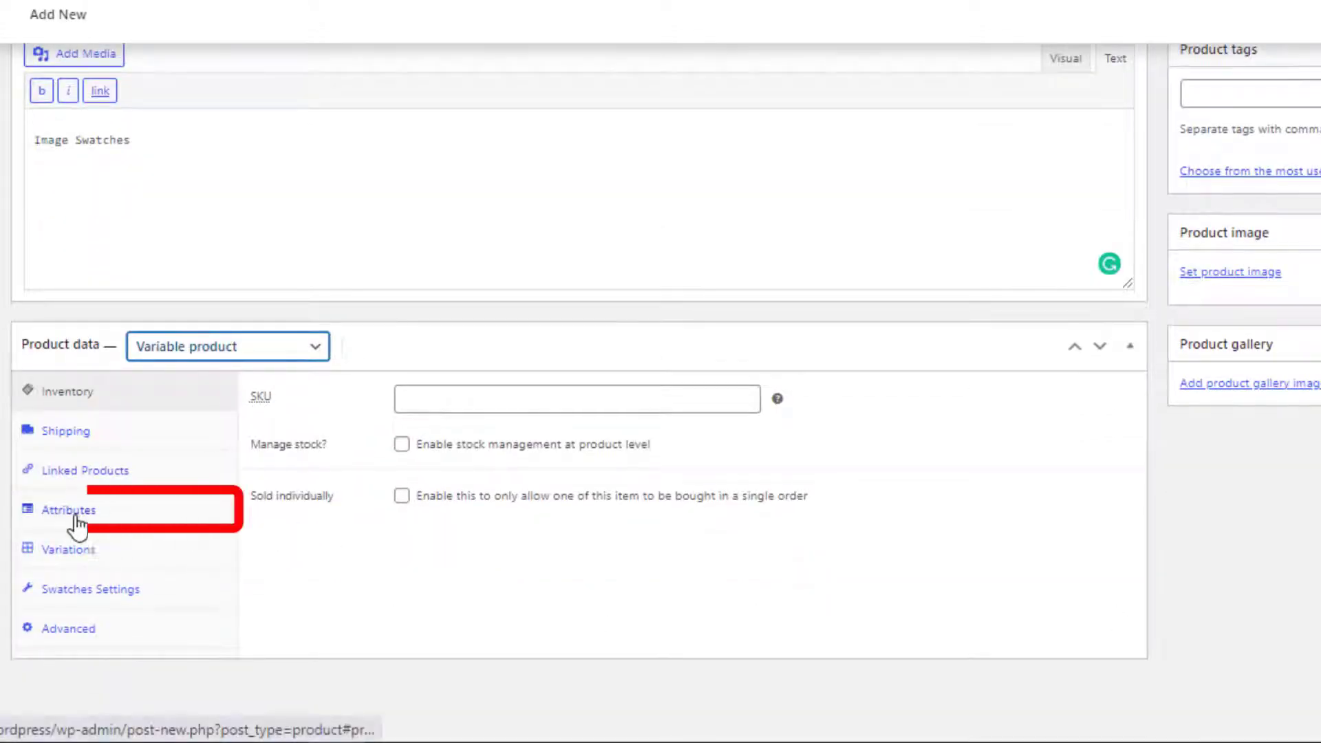
# - Add a custom attribute named Brand with values Nike | Adidas, used for variations, and save it
pyautogui.click(74, 522)
pyautogui.click(423, 398)
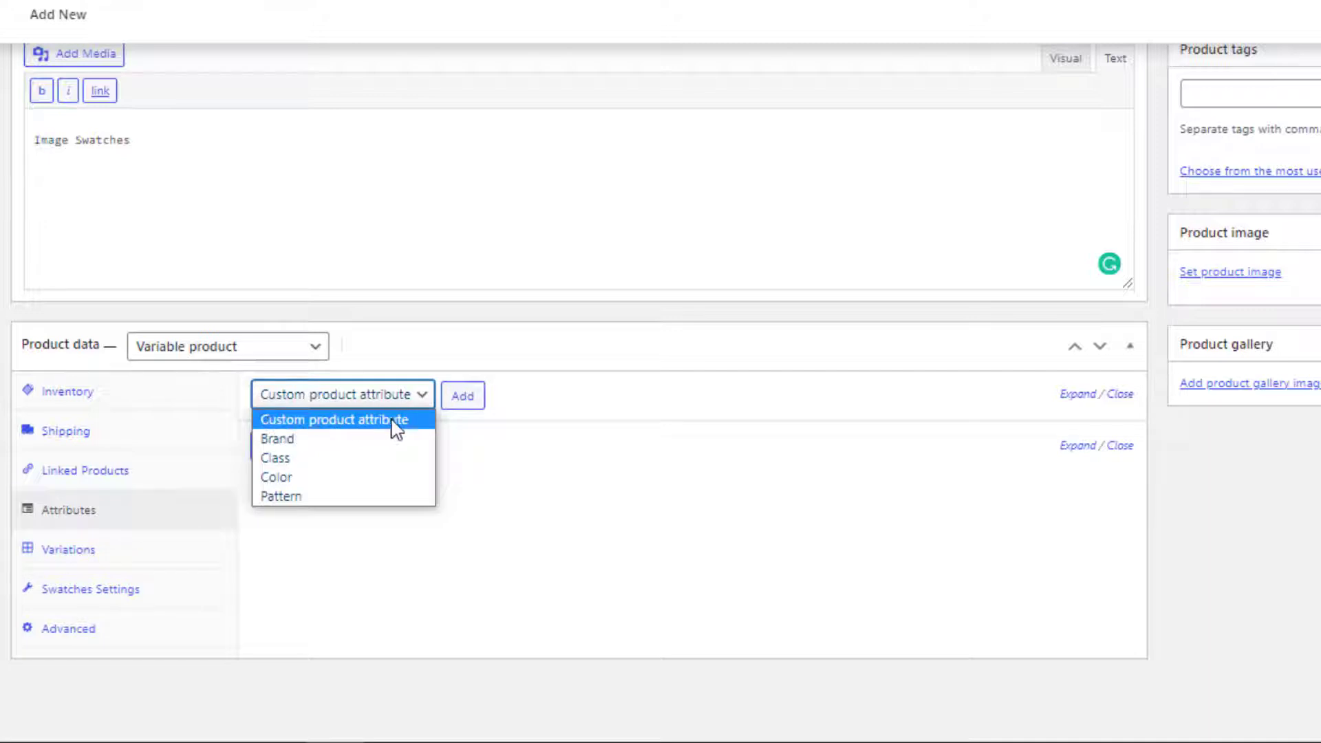
pyautogui.click(397, 423)
pyautogui.click(464, 403)
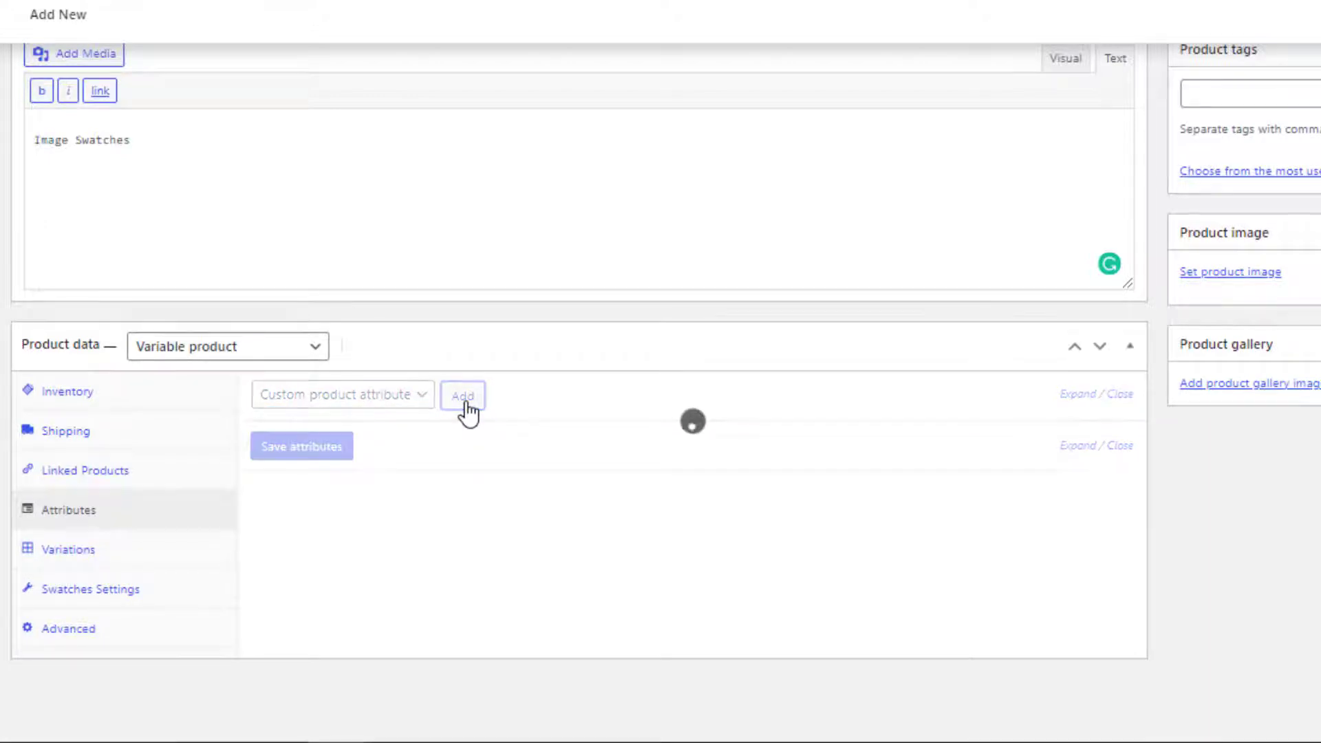
pyautogui.click(258, 520)
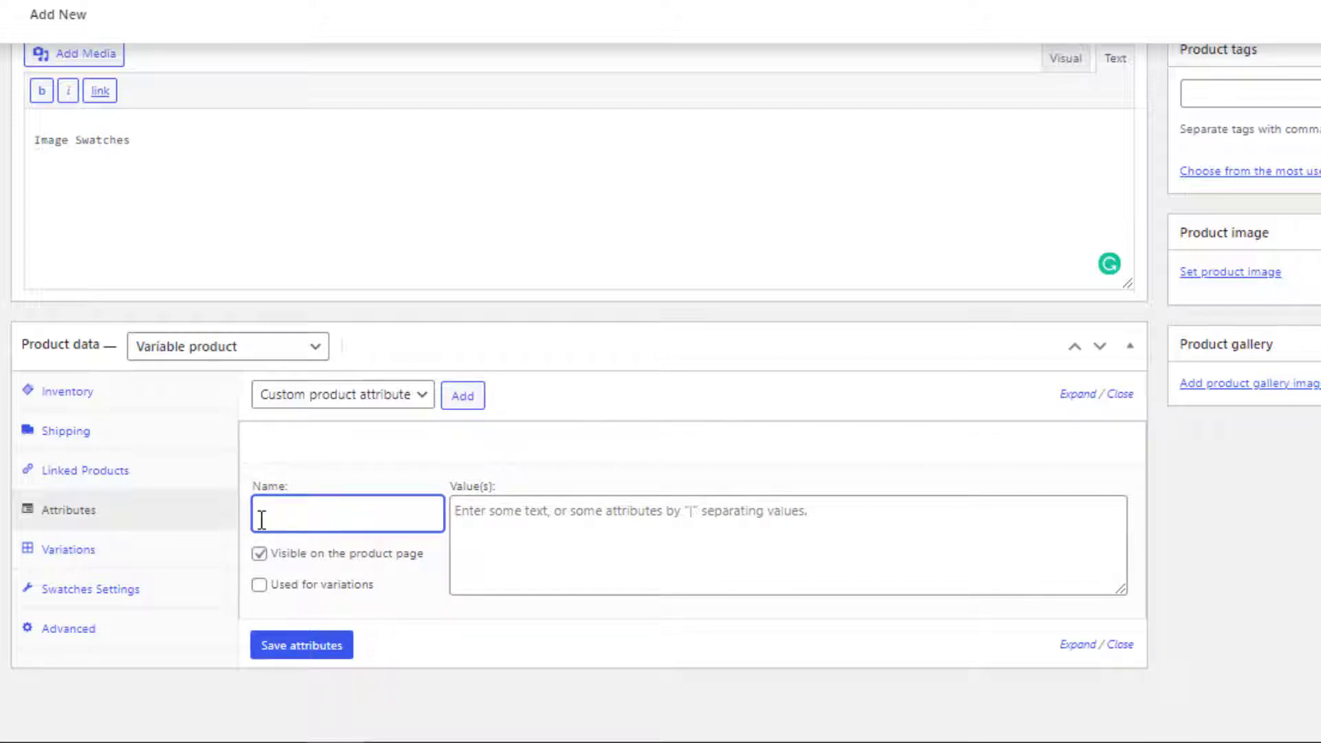
pyautogui.click(492, 512)
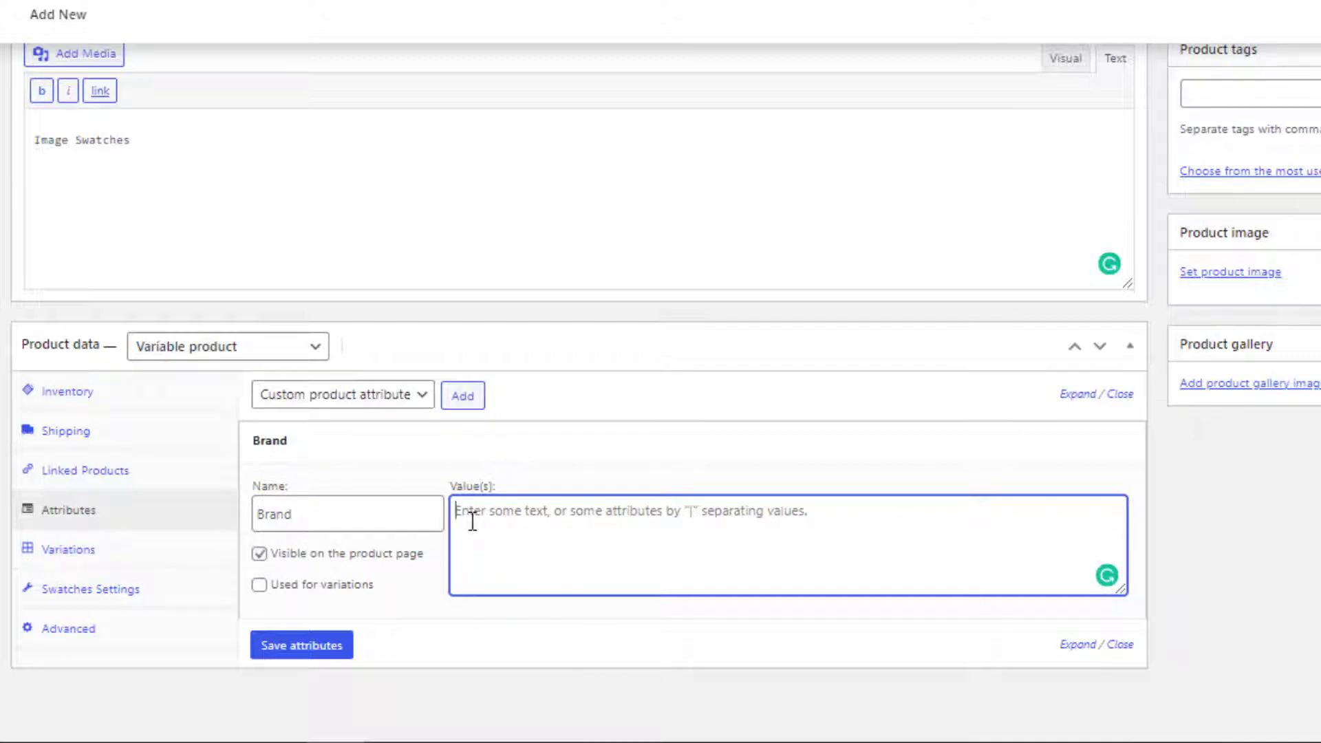
pyautogui.write('Nike | Adidas')
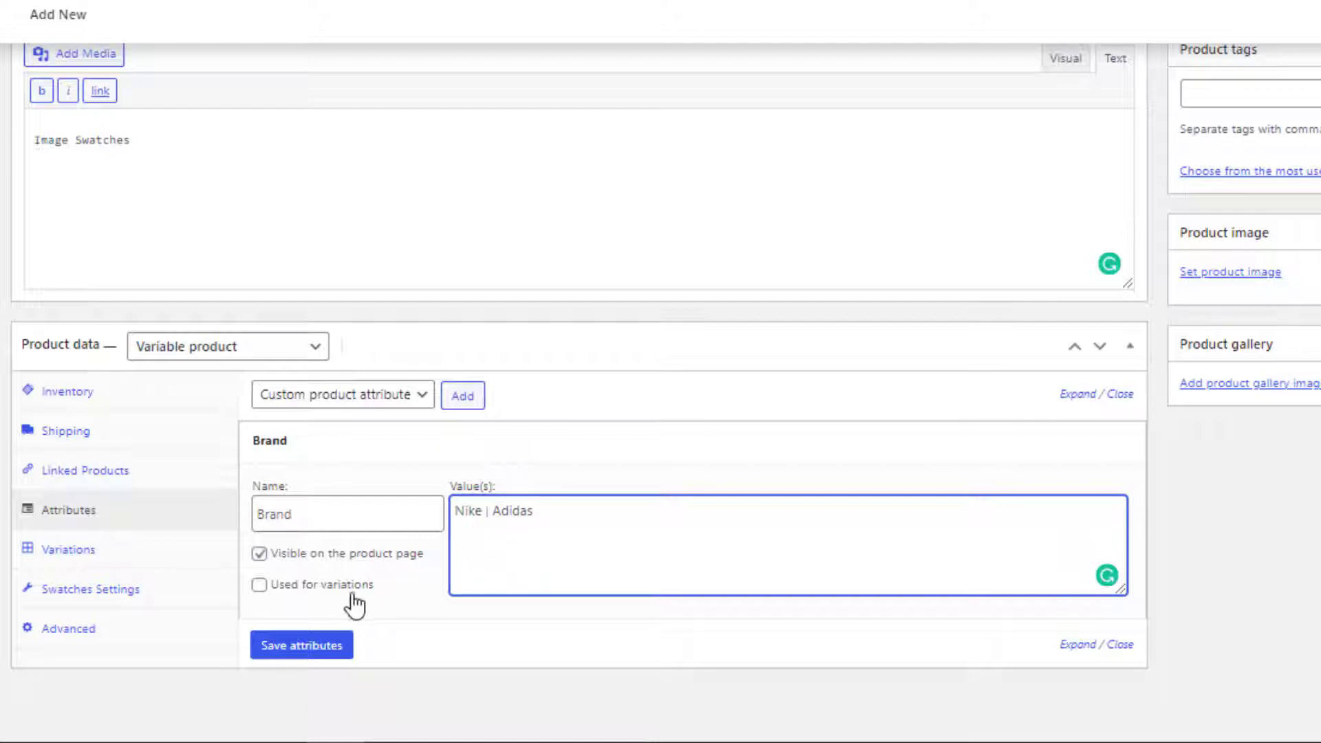
pyautogui.click(260, 585)
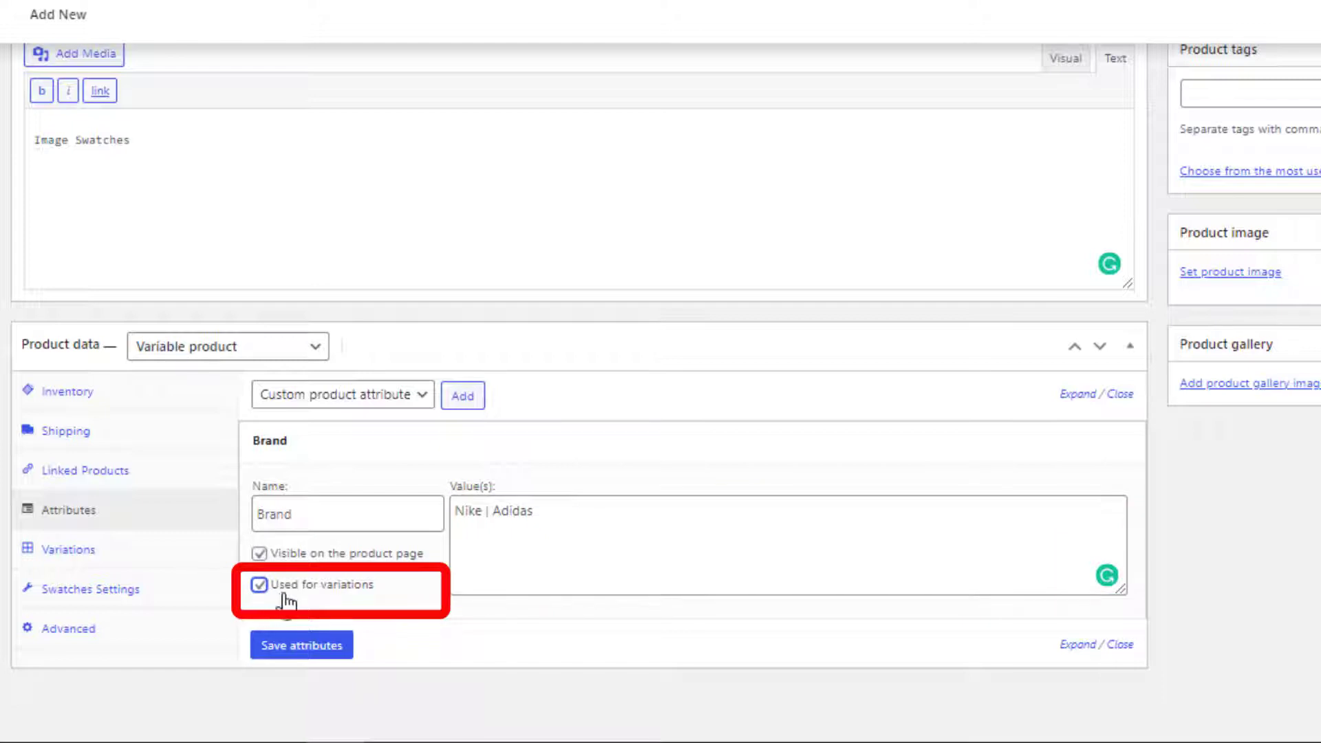
pyautogui.click(329, 647)
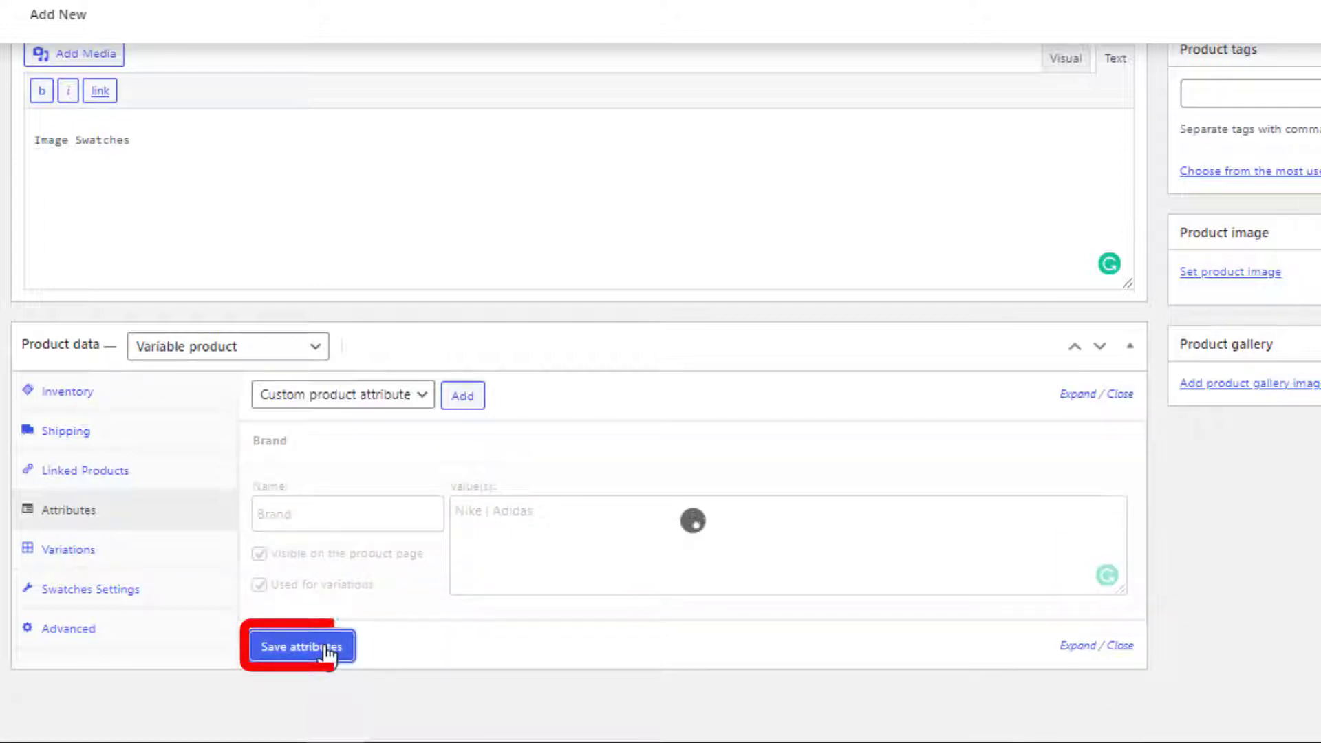
# - Create variations from all attributes, generating a Nike and an Adidas variation
pyautogui.click(88, 559)
pyautogui.click(588, 399)
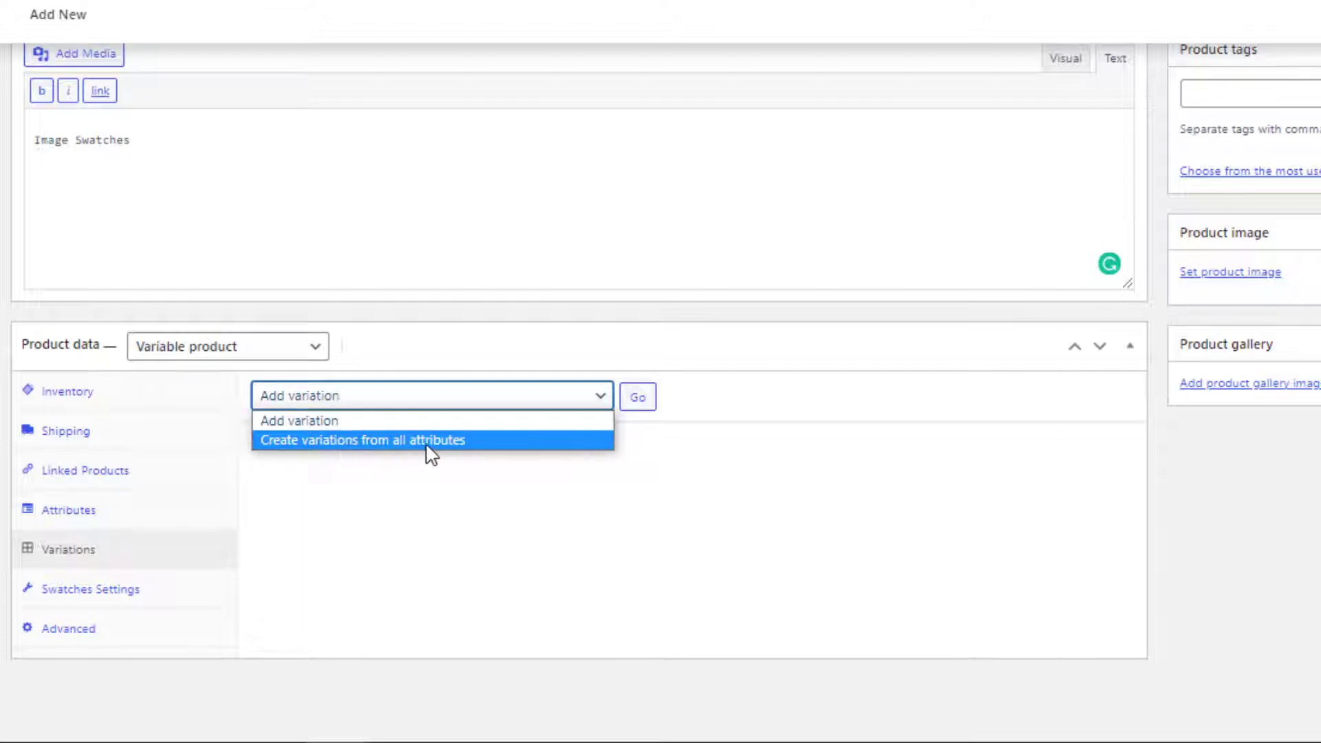
pyautogui.click(480, 441)
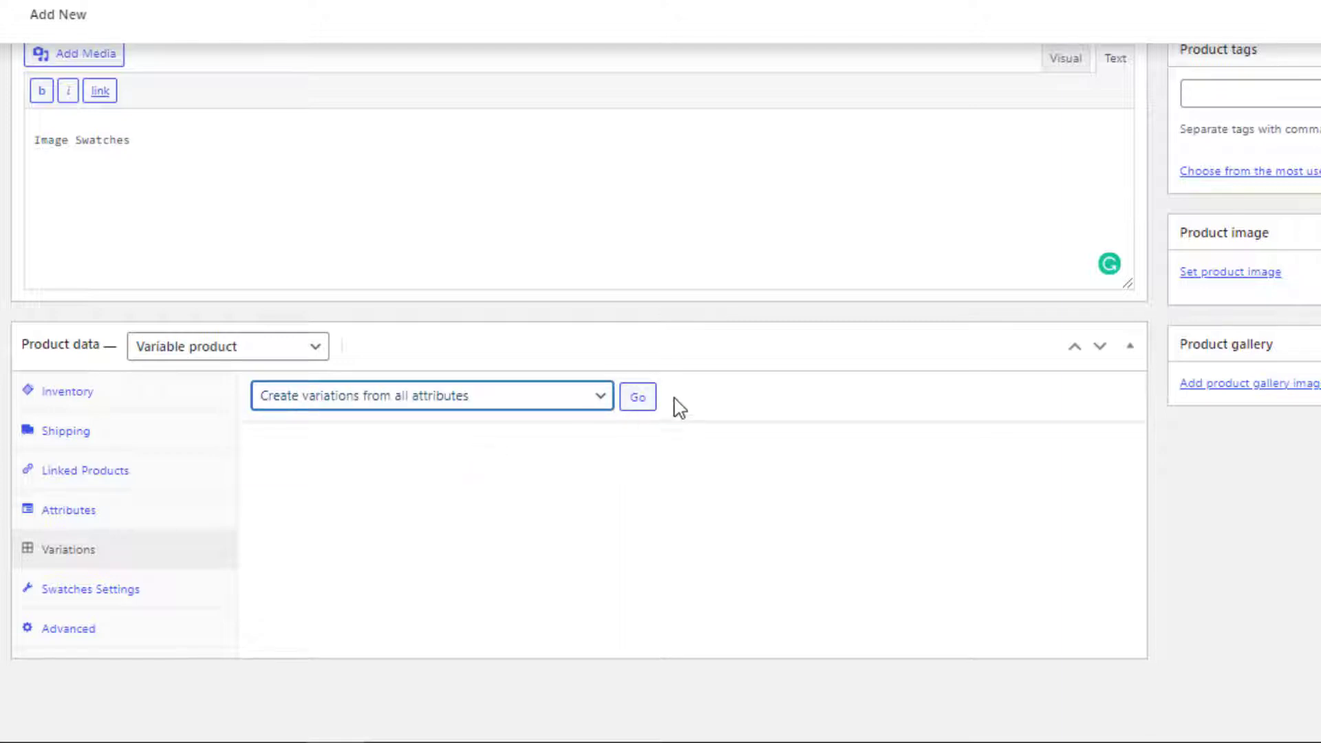
pyautogui.click(646, 399)
pyautogui.press('Return')
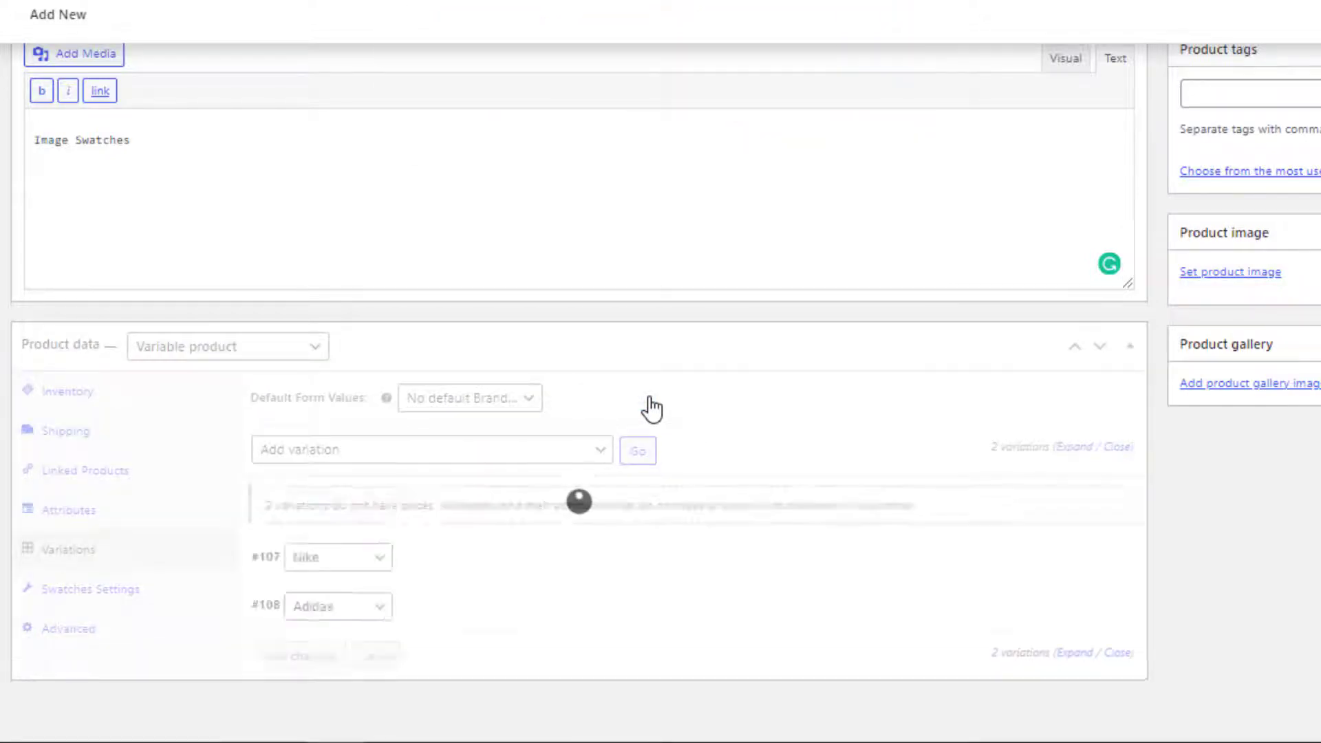
# - Enter regular prices of 40 for the Nike variation and 50 for Adidas
pyautogui.click(1067, 427)
pyautogui.scroll(-8, 703, 366)
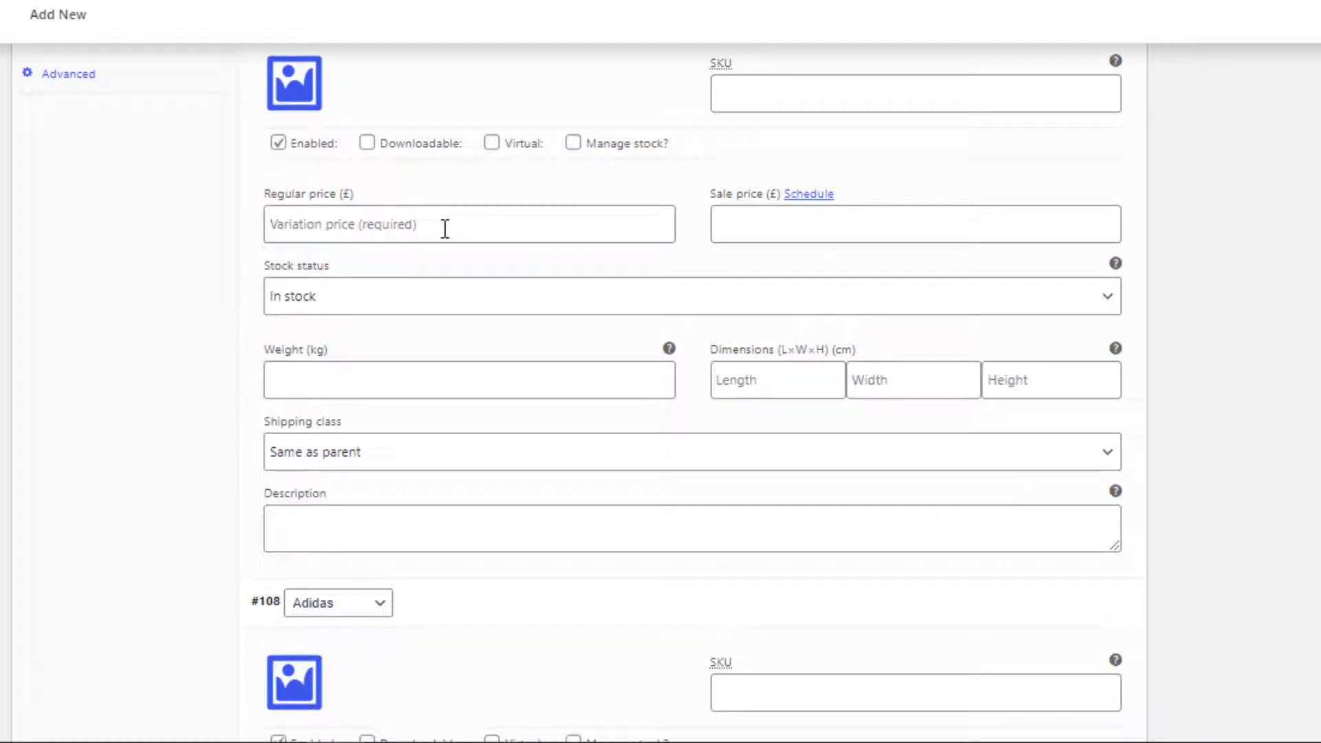
pyautogui.click(445, 229)
pyautogui.write('40')
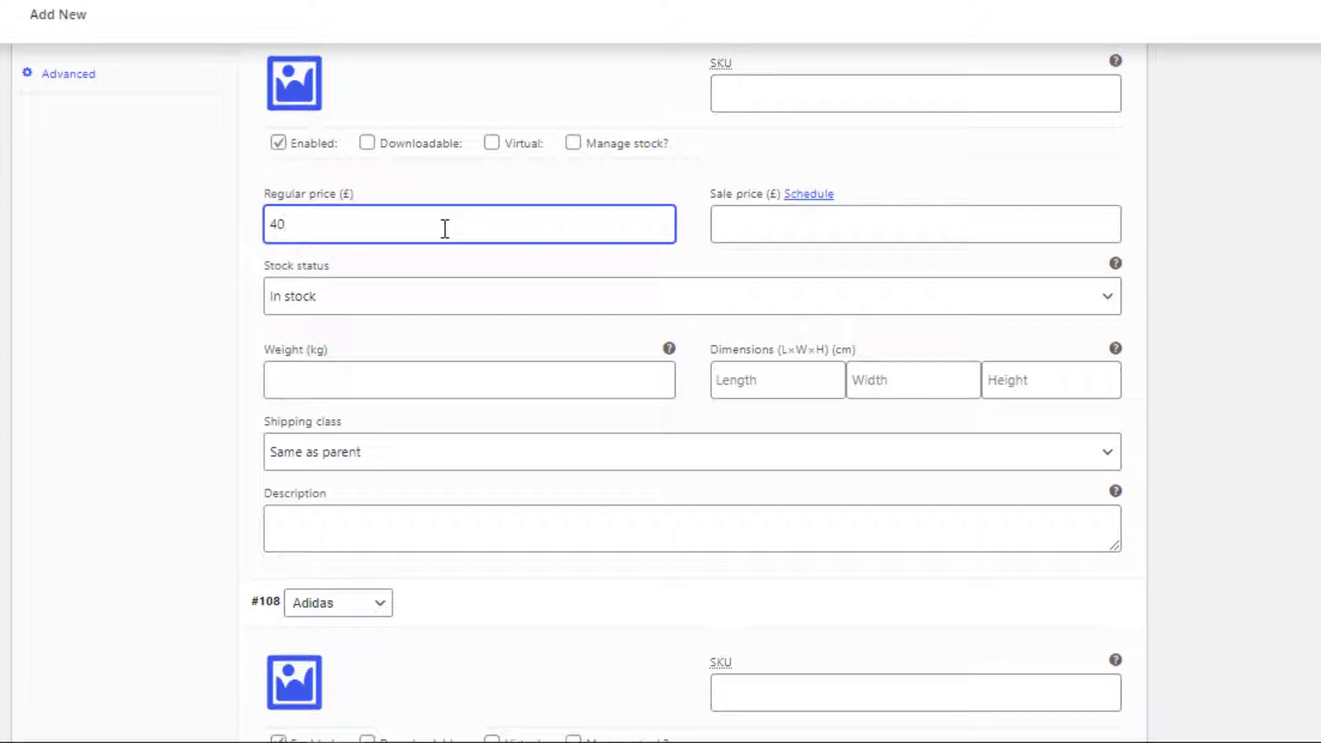
pyautogui.scroll(-6, 660, 452)
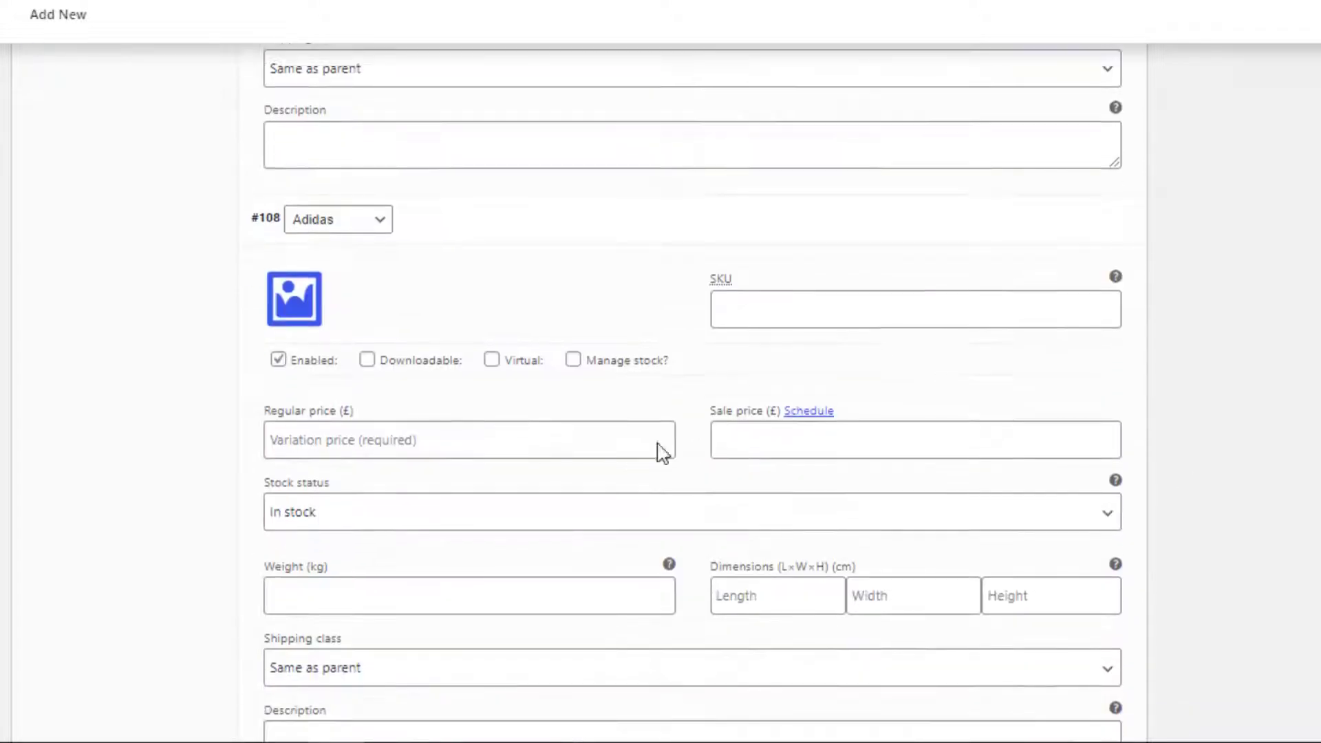
pyautogui.click(489, 443)
pyautogui.write('50')
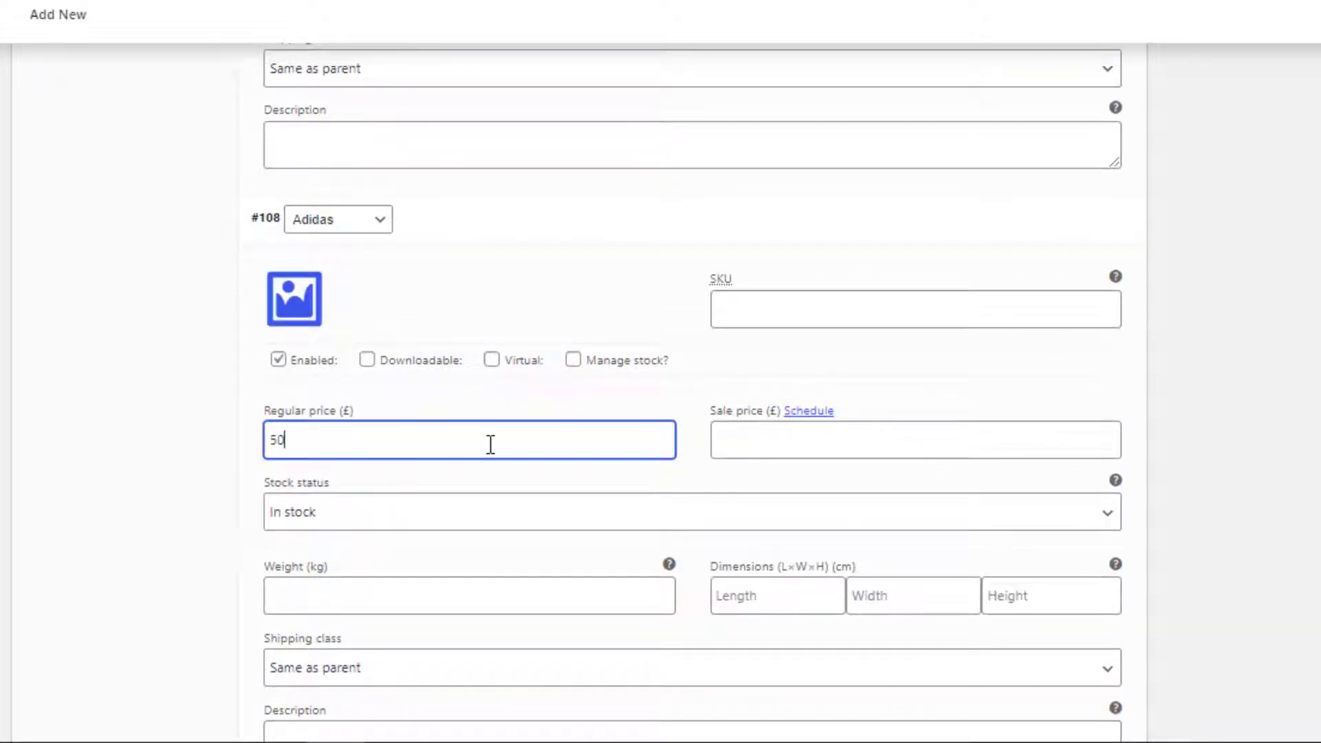
pyautogui.click(573, 407)
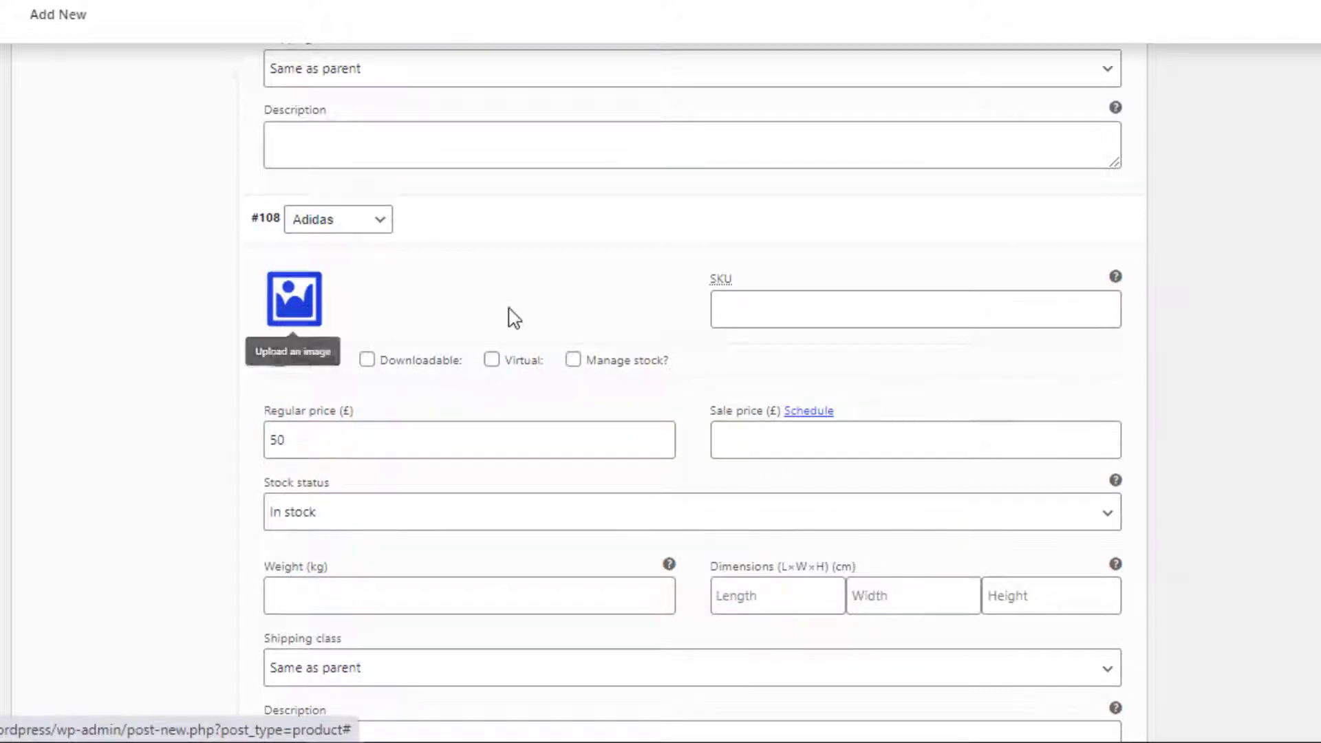
# - Give Nike the black shoe photo and Adidas the white shoe photo, then save the variations
pyautogui.scroll(9, 344, 358)
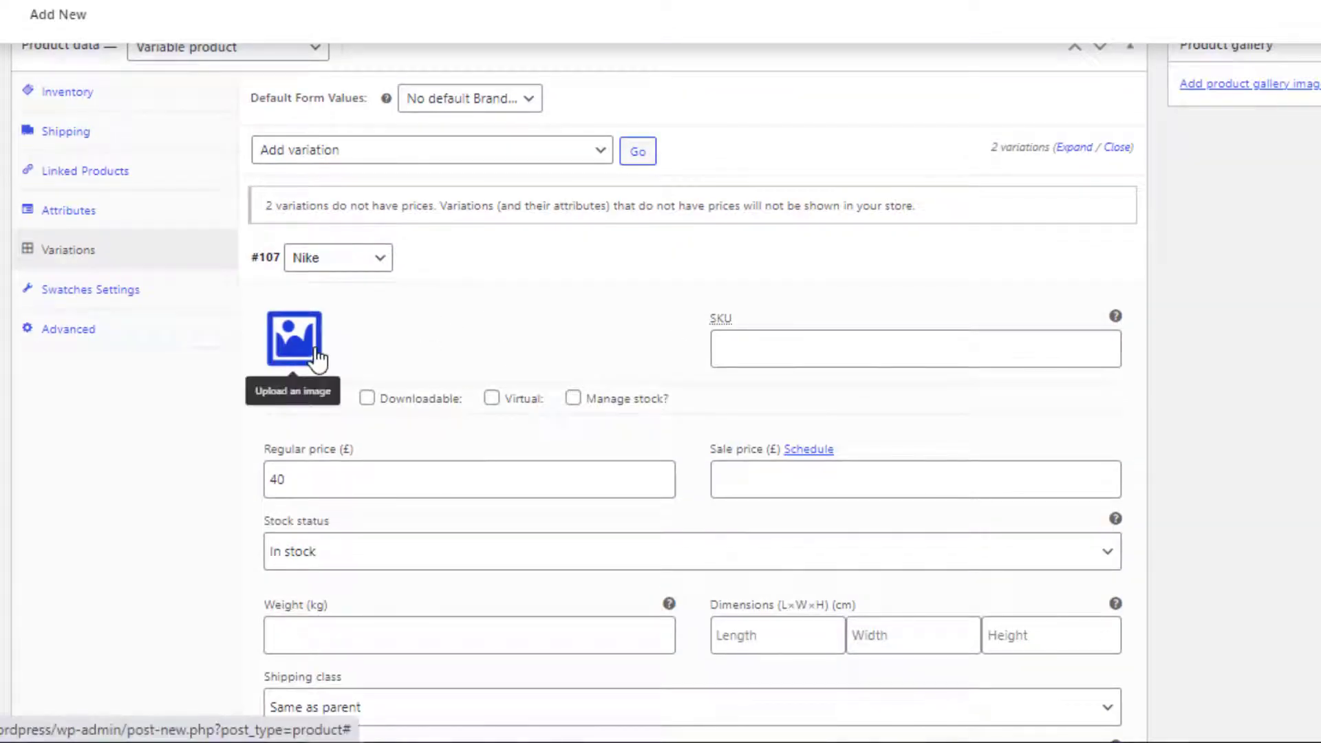
pyautogui.click(313, 357)
pyautogui.click(430, 524)
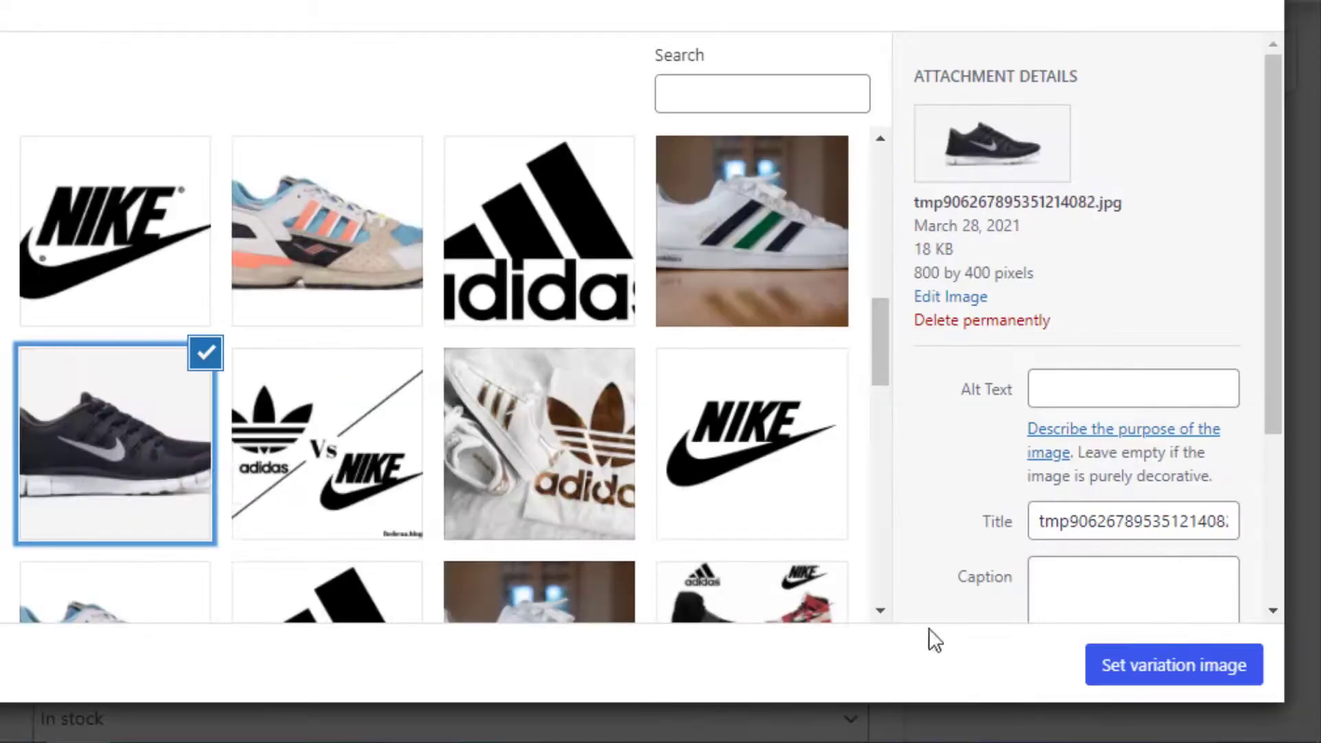
pyautogui.click(1114, 666)
pyautogui.scroll(-4, 1082, 551)
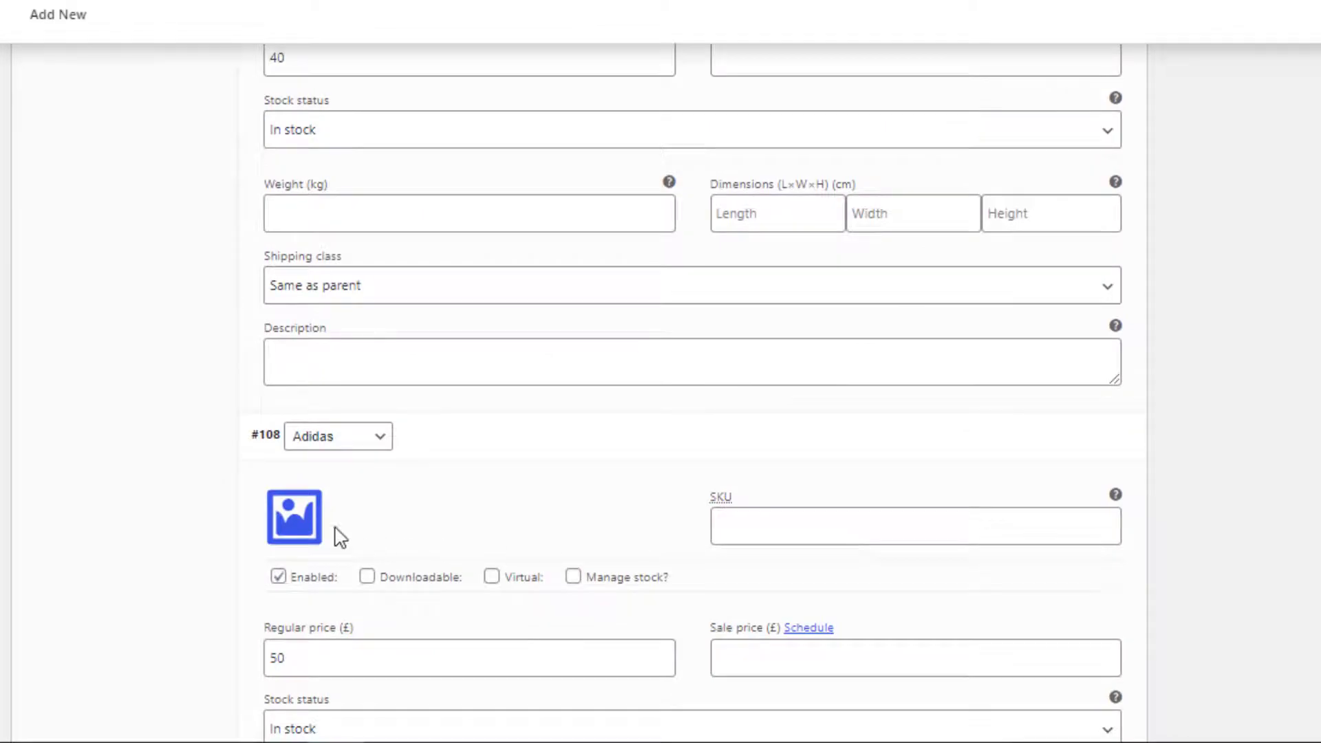
pyautogui.click(306, 526)
pyautogui.click(790, 383)
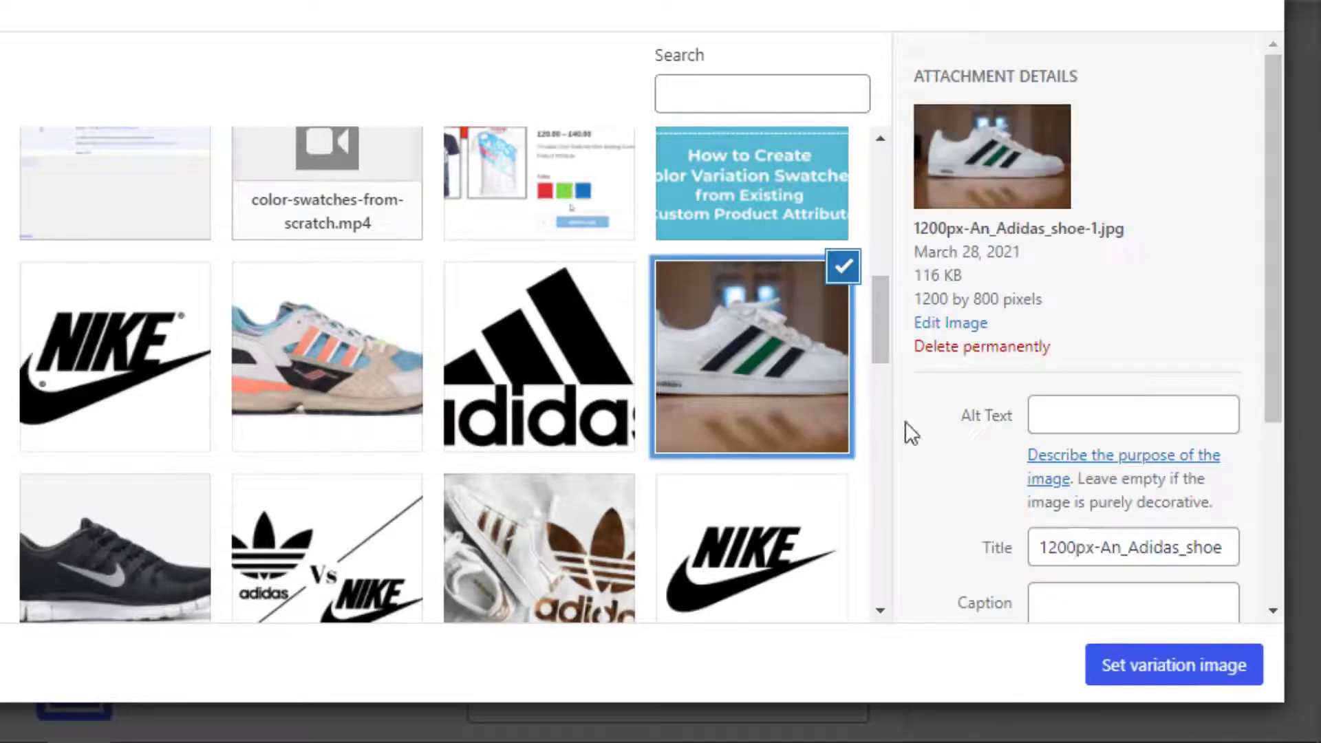
pyautogui.click(1151, 675)
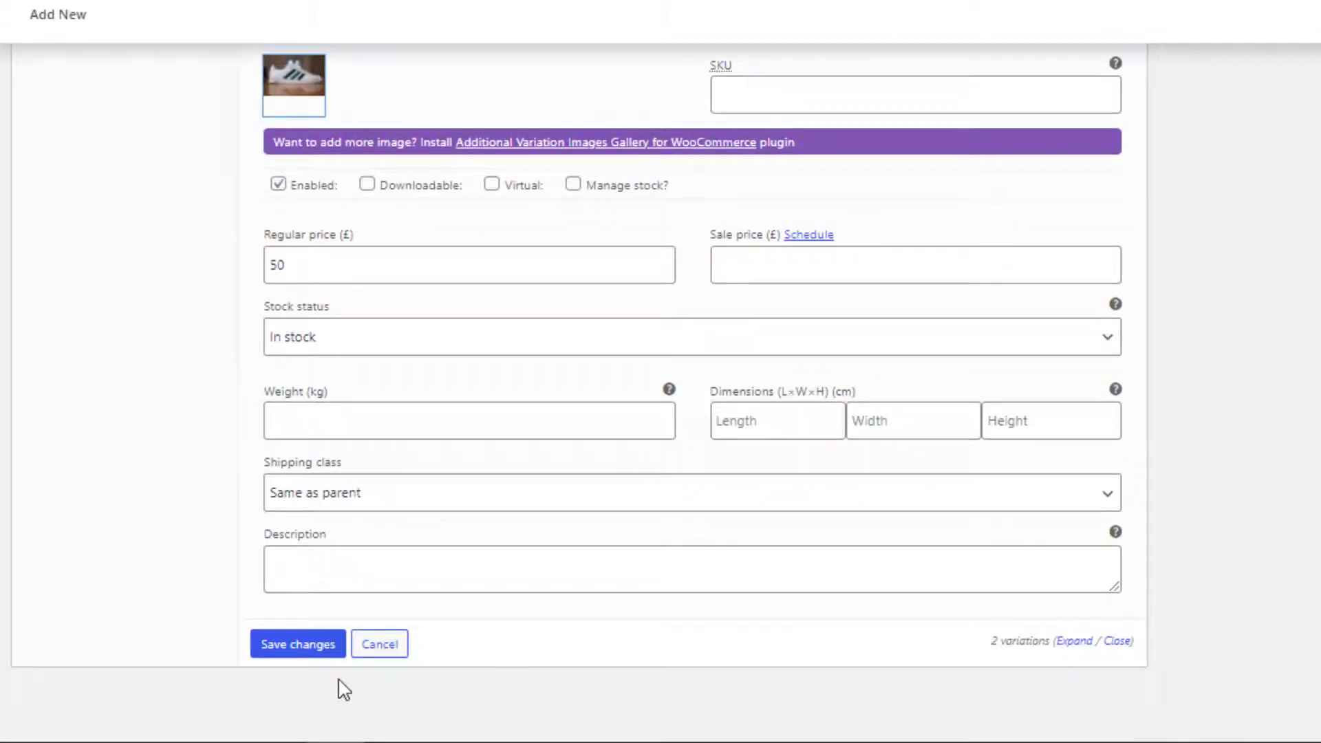
pyautogui.click(272, 657)
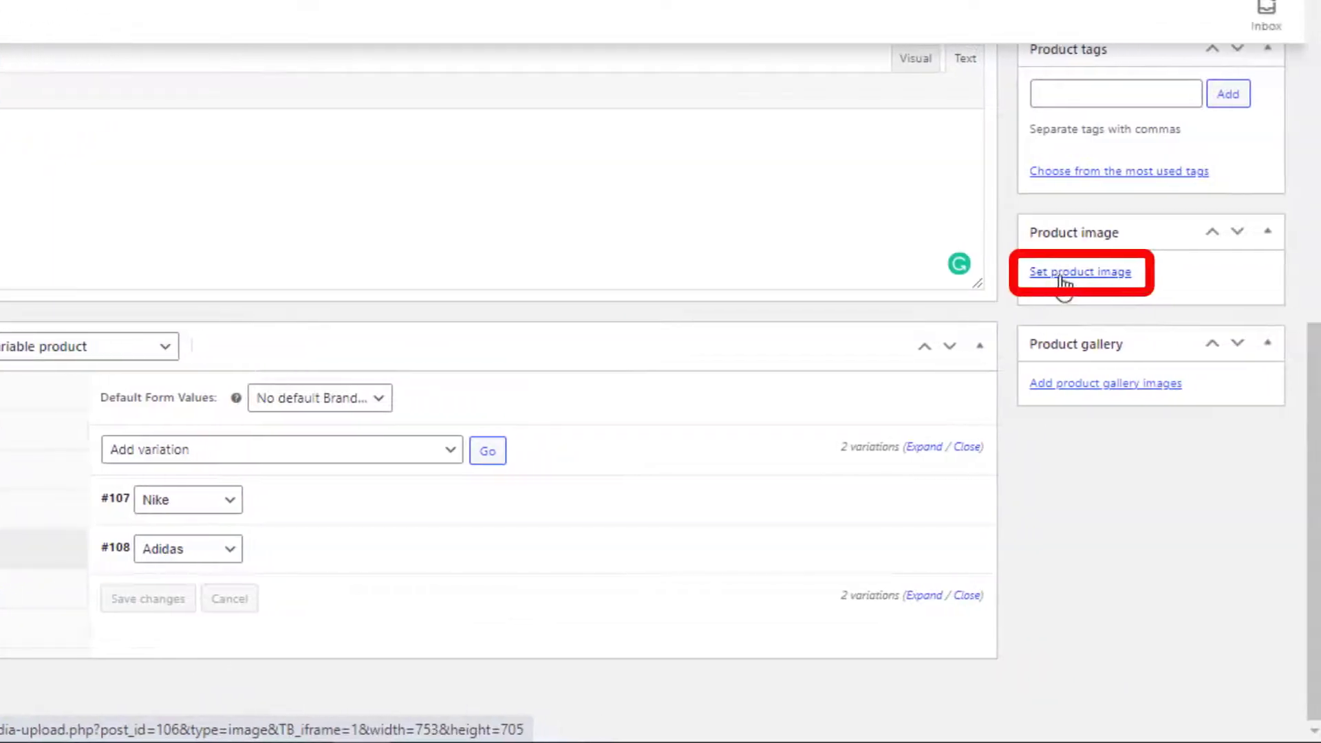
# - Set the red and white Nike-vs-Adidas picture as the main product image
pyautogui.click(1064, 276)
pyautogui.click(791, 422)
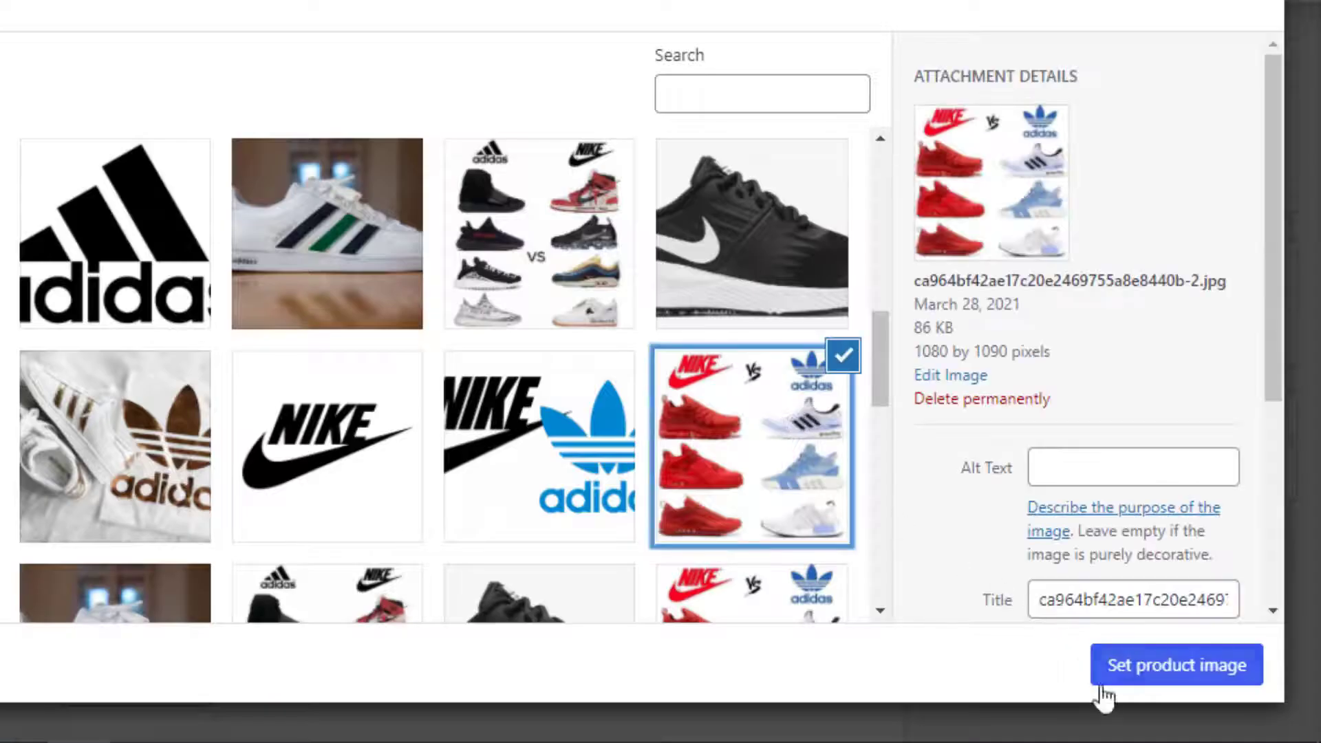
pyautogui.click(1137, 683)
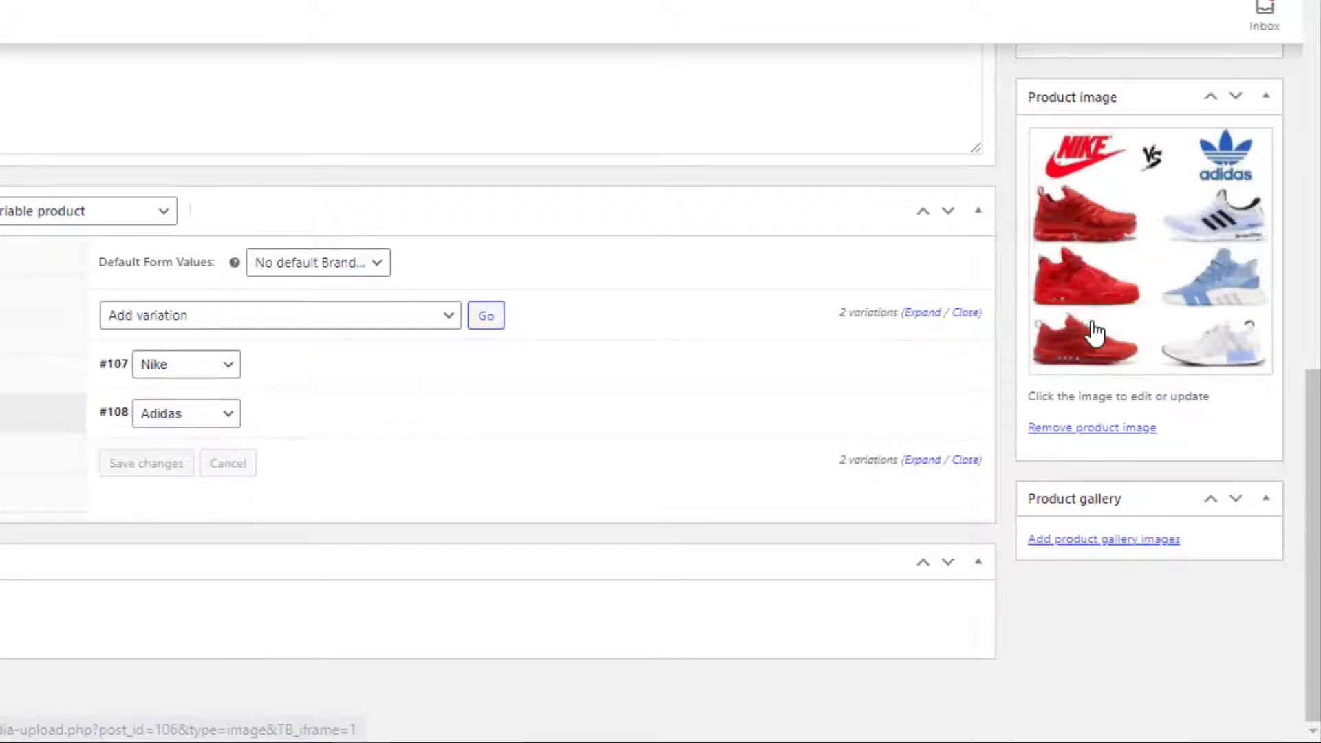
pyautogui.scroll(10, 1101, 344)
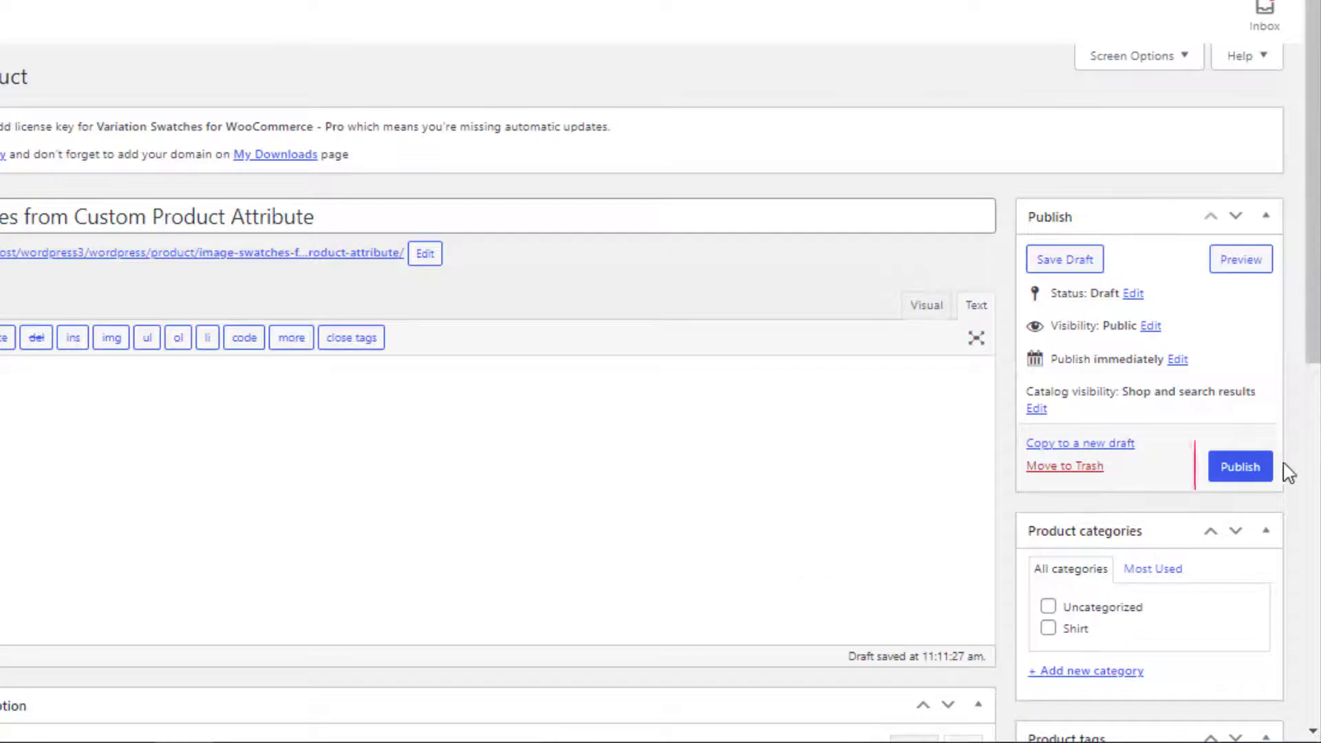
# - Publish the product and view its store page showing £40.00 – £50.00 with Nike and Adidas options
pyautogui.click(1260, 476)
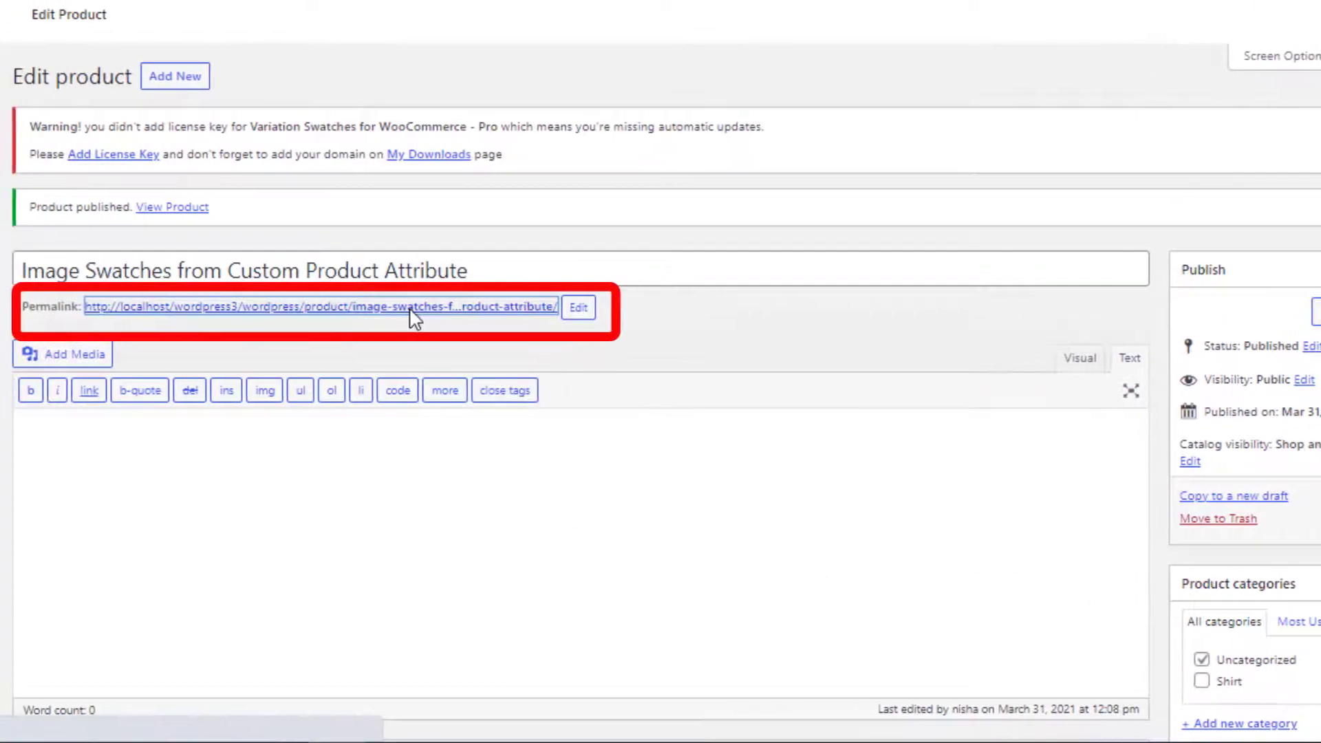
pyautogui.click(207, 255)
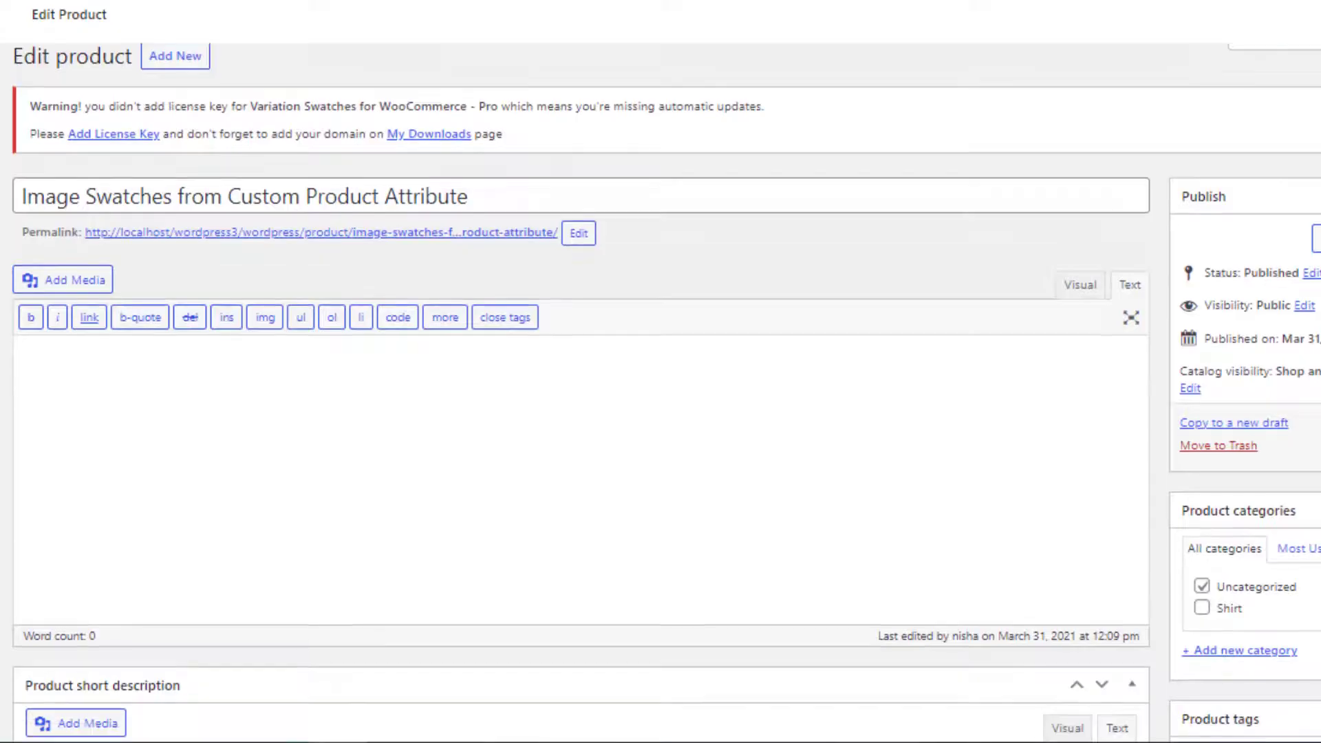
# - Set Brand's swatch Attribute Type to Image, save the swatch settings, and expand the Brand row
pyautogui.scroll(-10, 701, 543)
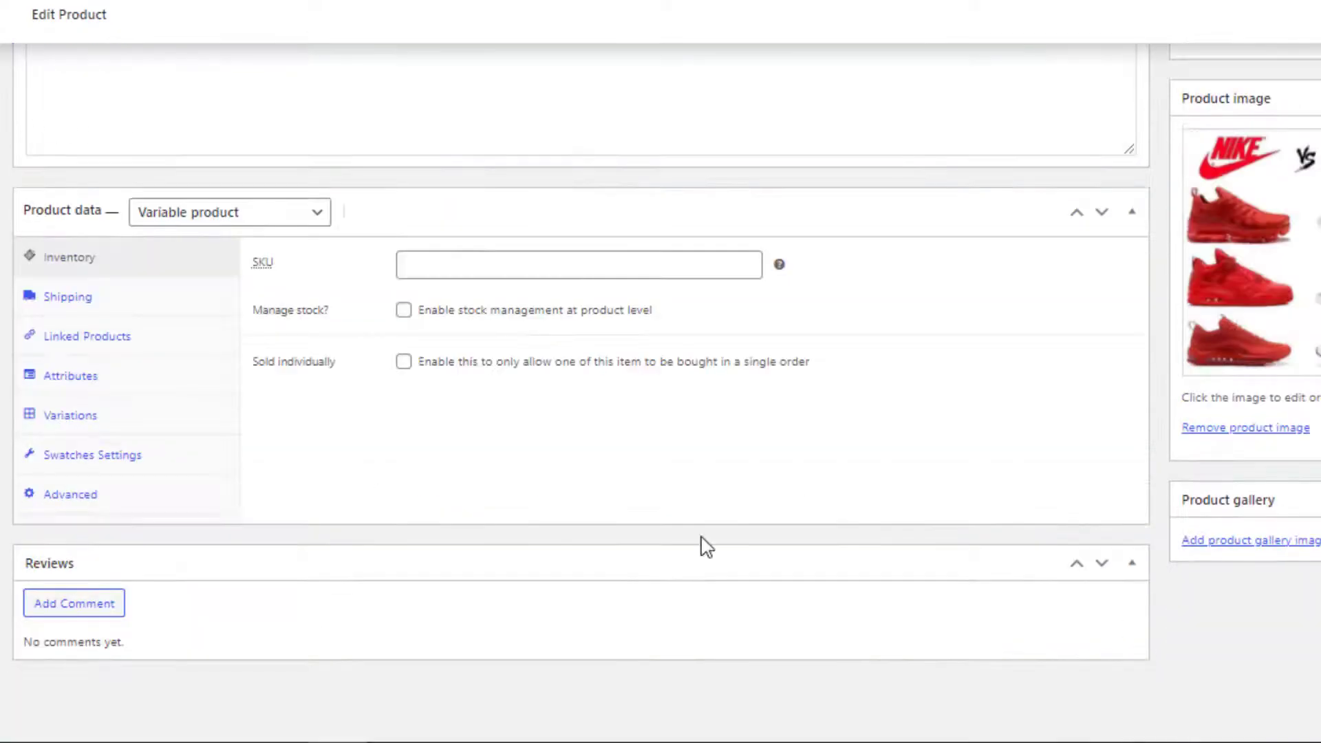
pyautogui.click(92, 457)
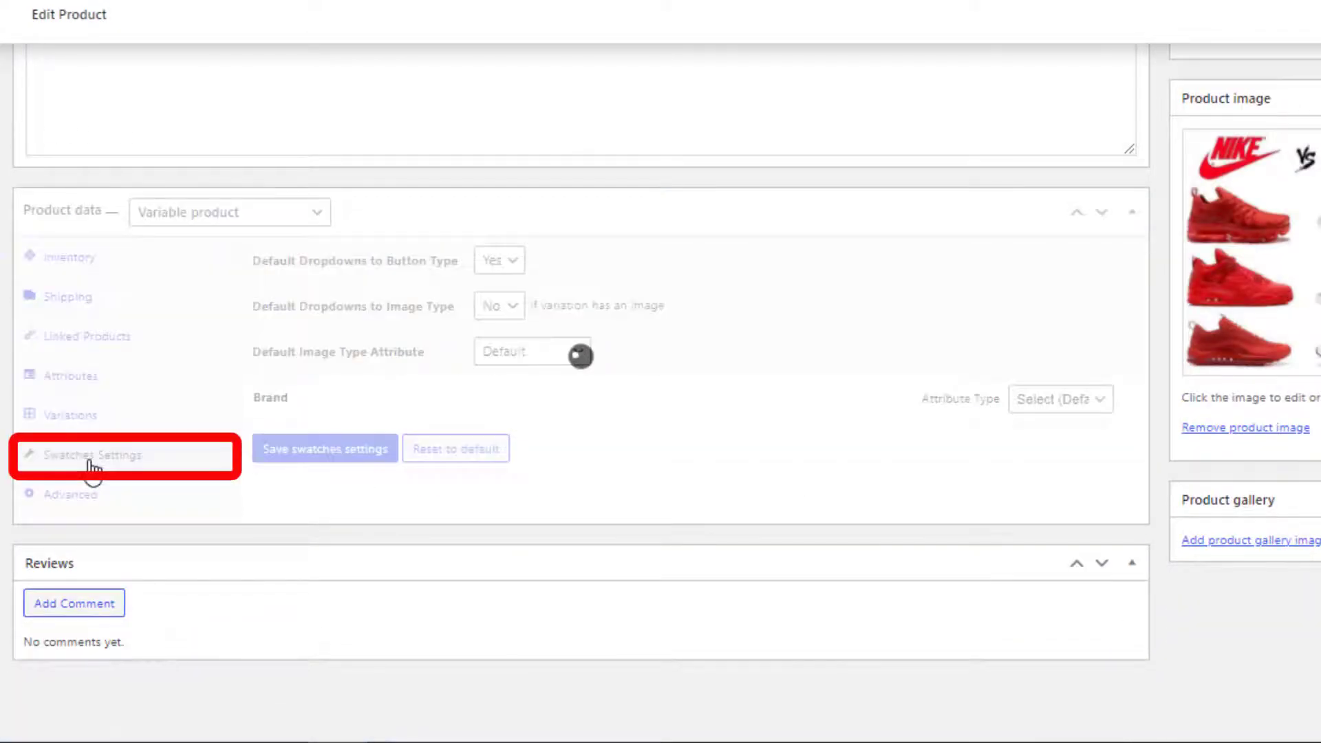
pyautogui.click(1060, 399)
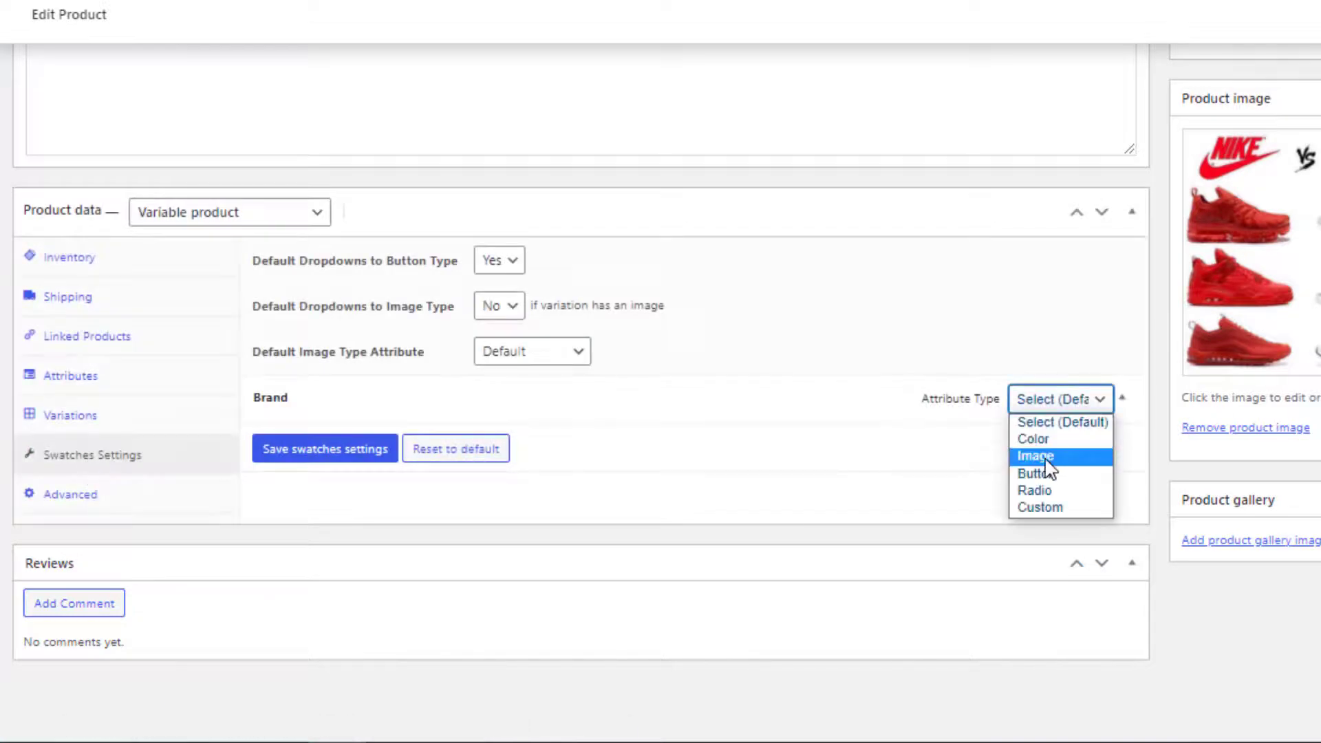
pyautogui.click(1036, 457)
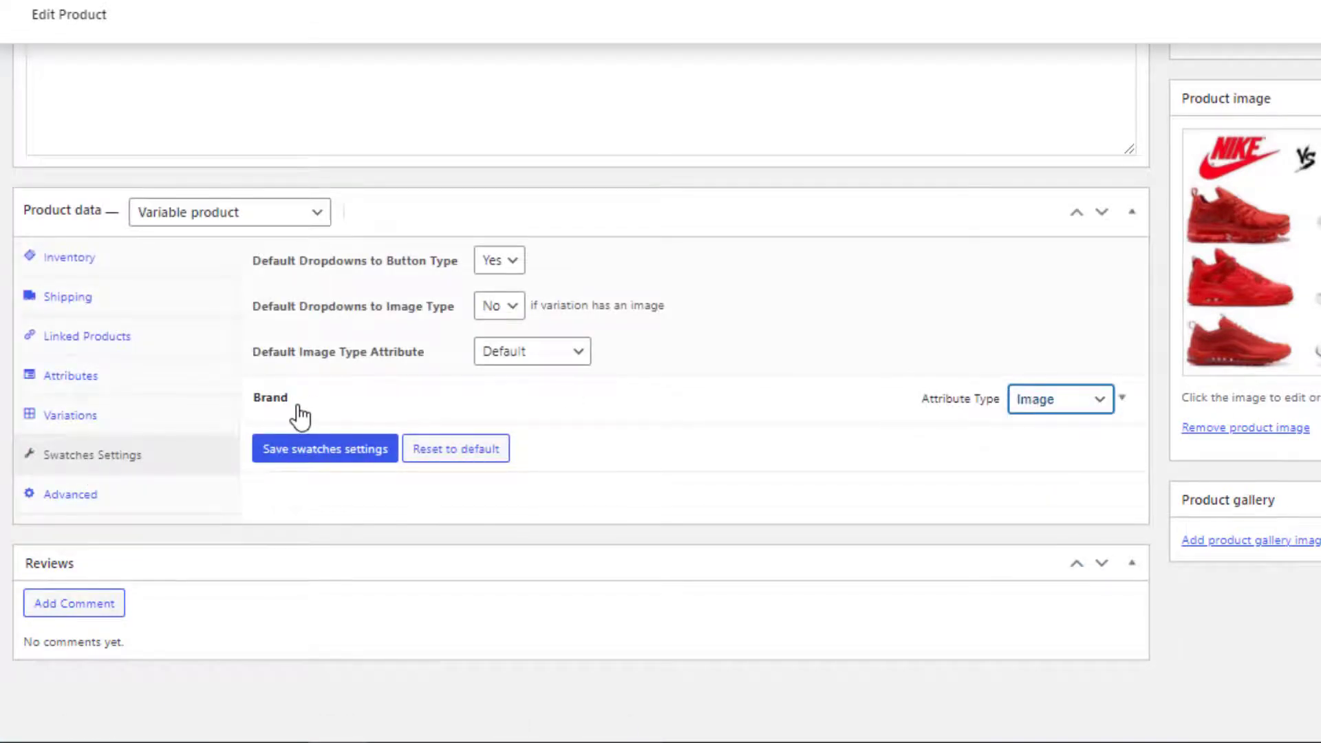
pyautogui.click(322, 460)
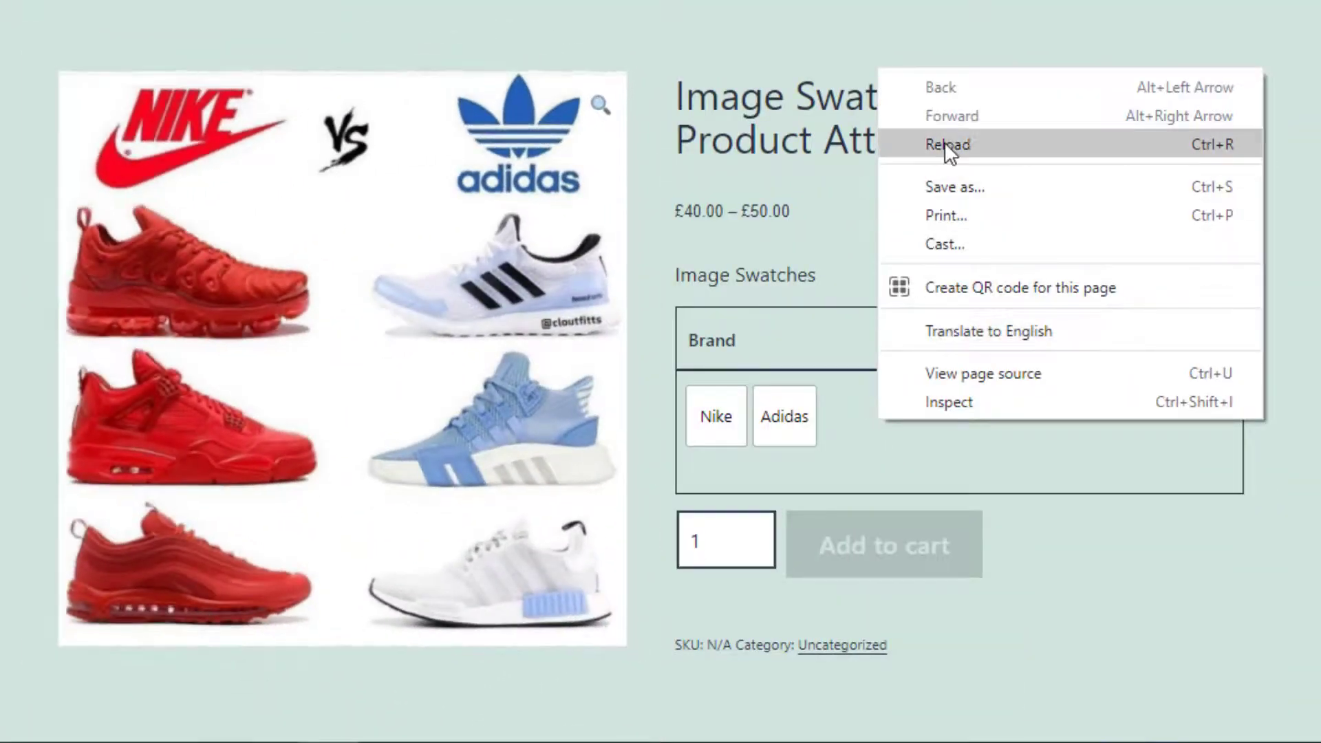
pyautogui.click(944, 142)
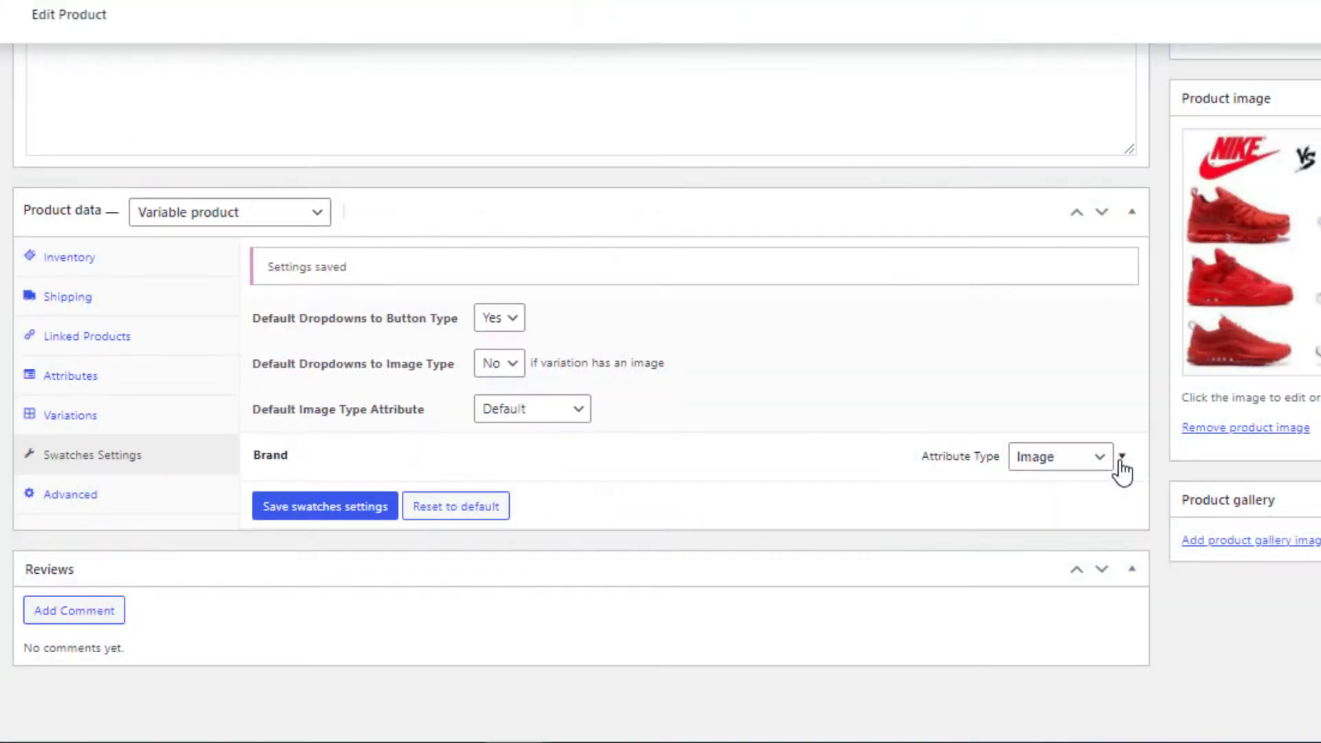
pyautogui.click(1121, 458)
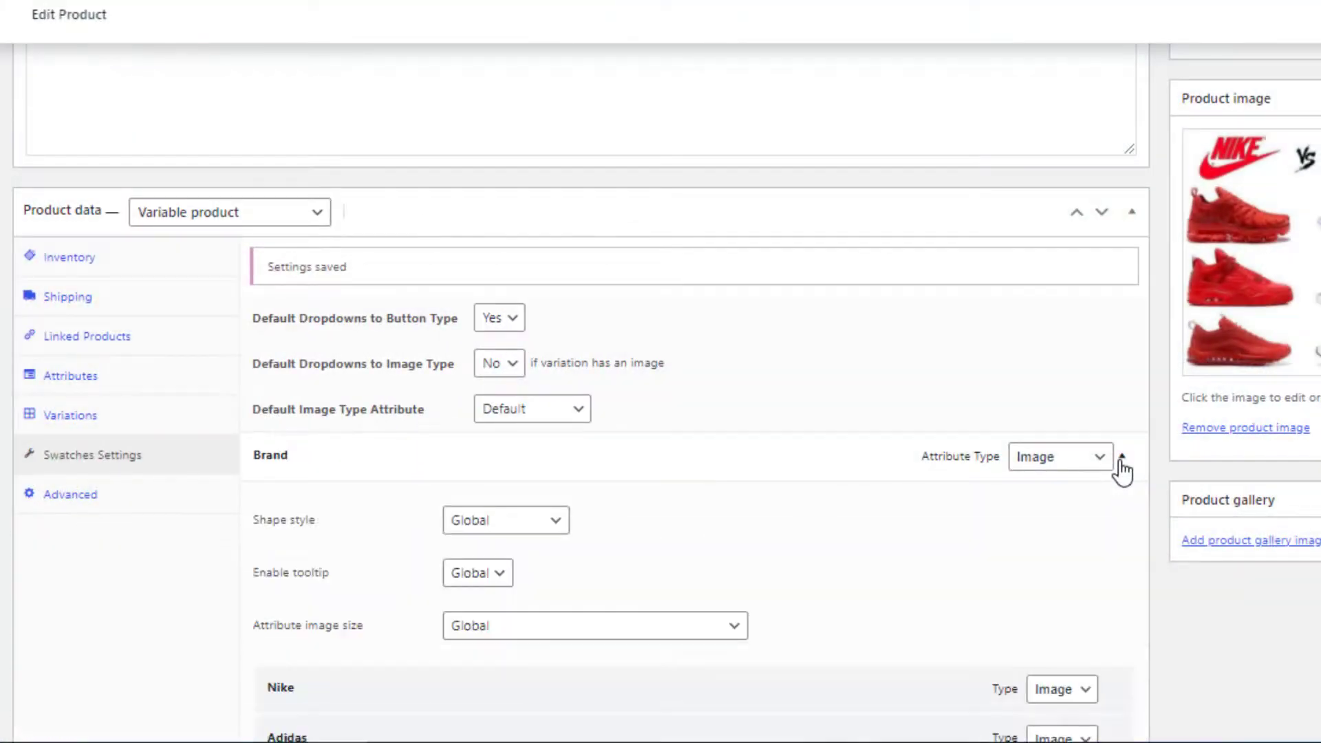
# - Attach the Nike logo image (thumb-1.jpeg) to the Nike brand term and save the swatch settings
pyautogui.scroll(-5, 1277, 528)
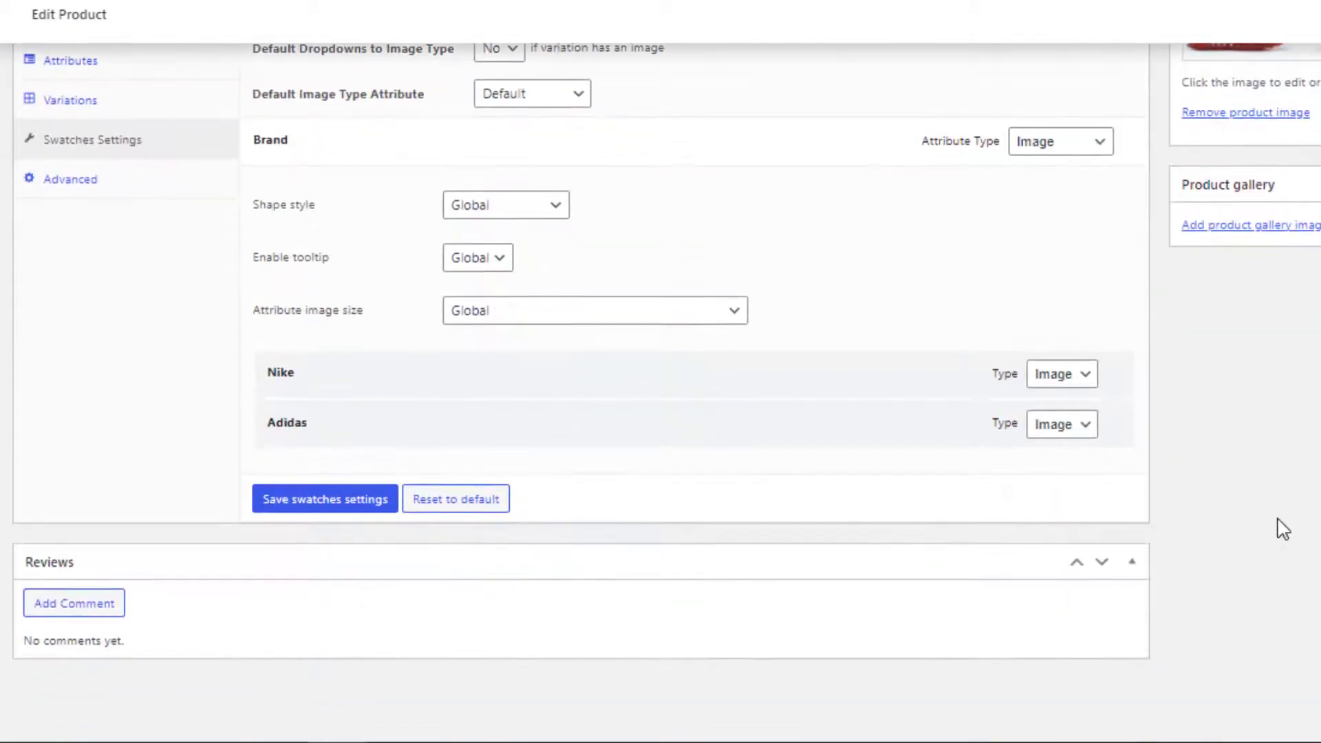
pyautogui.click(1119, 379)
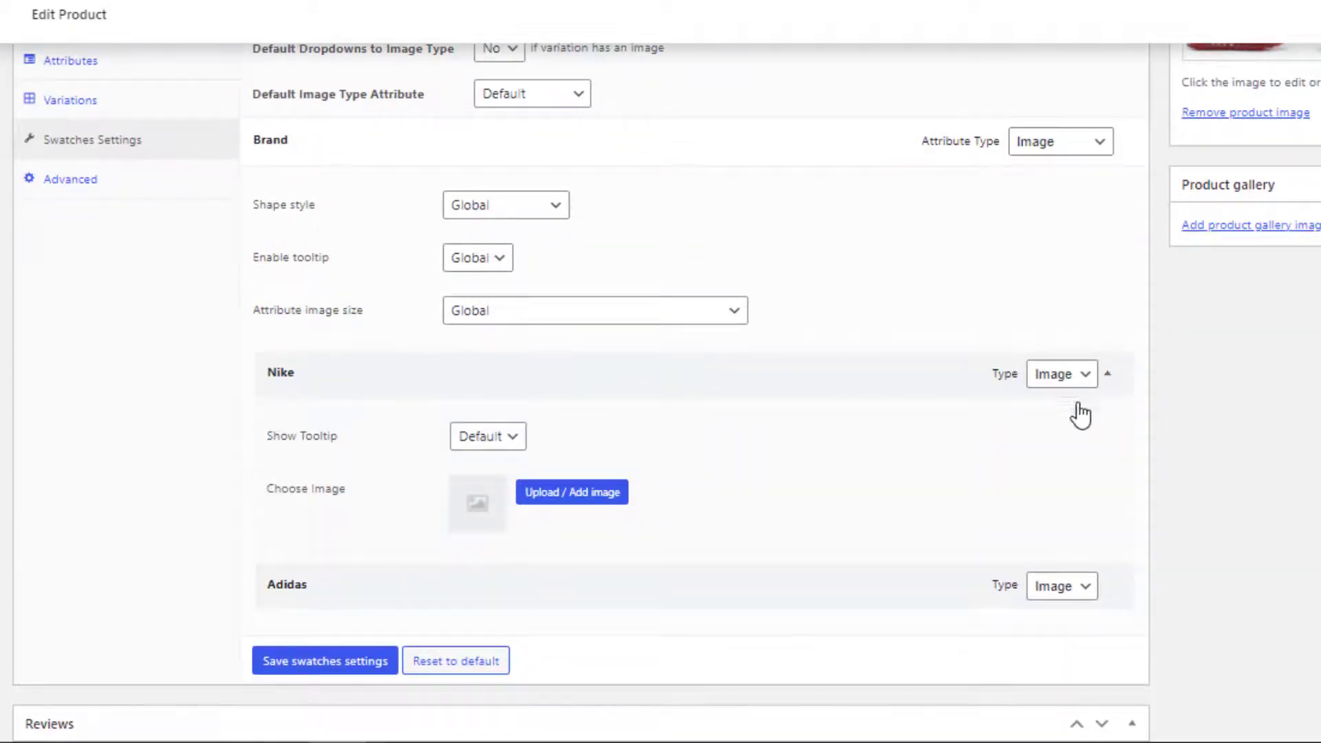
pyautogui.click(567, 504)
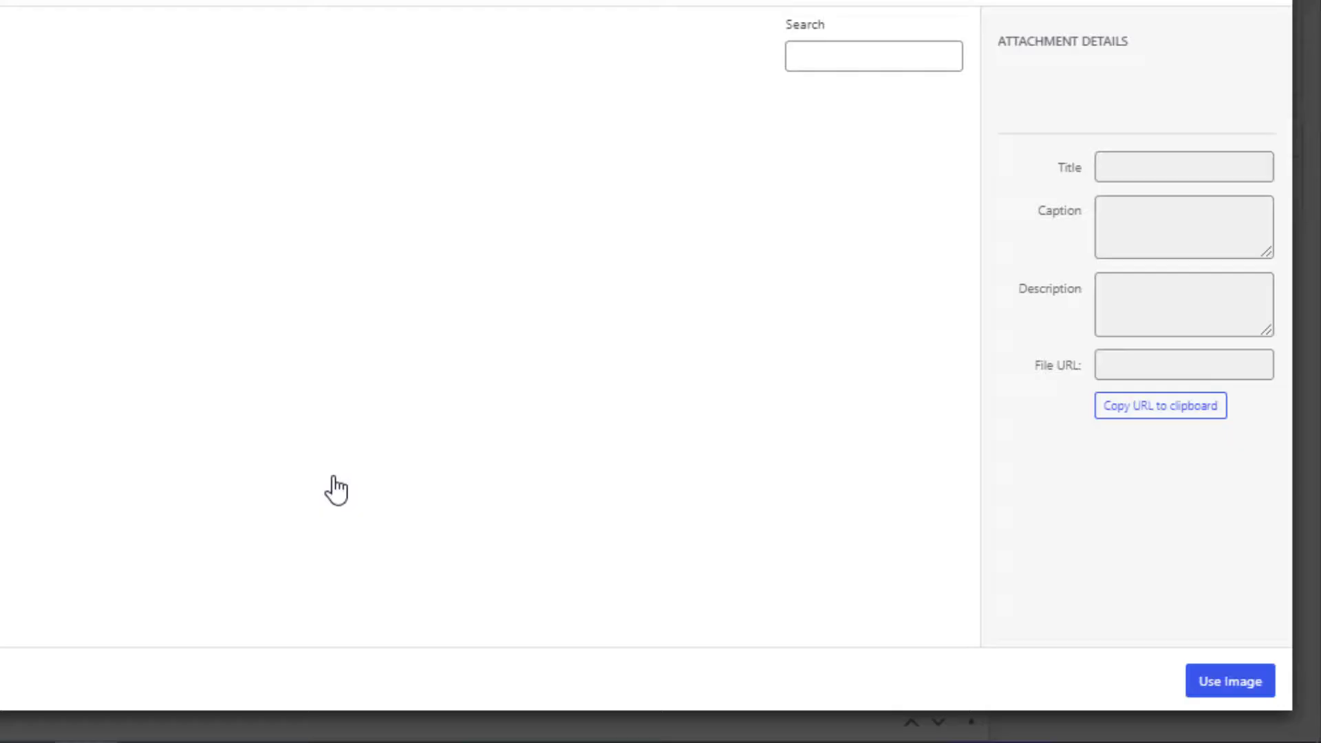
pyautogui.click(698, 324)
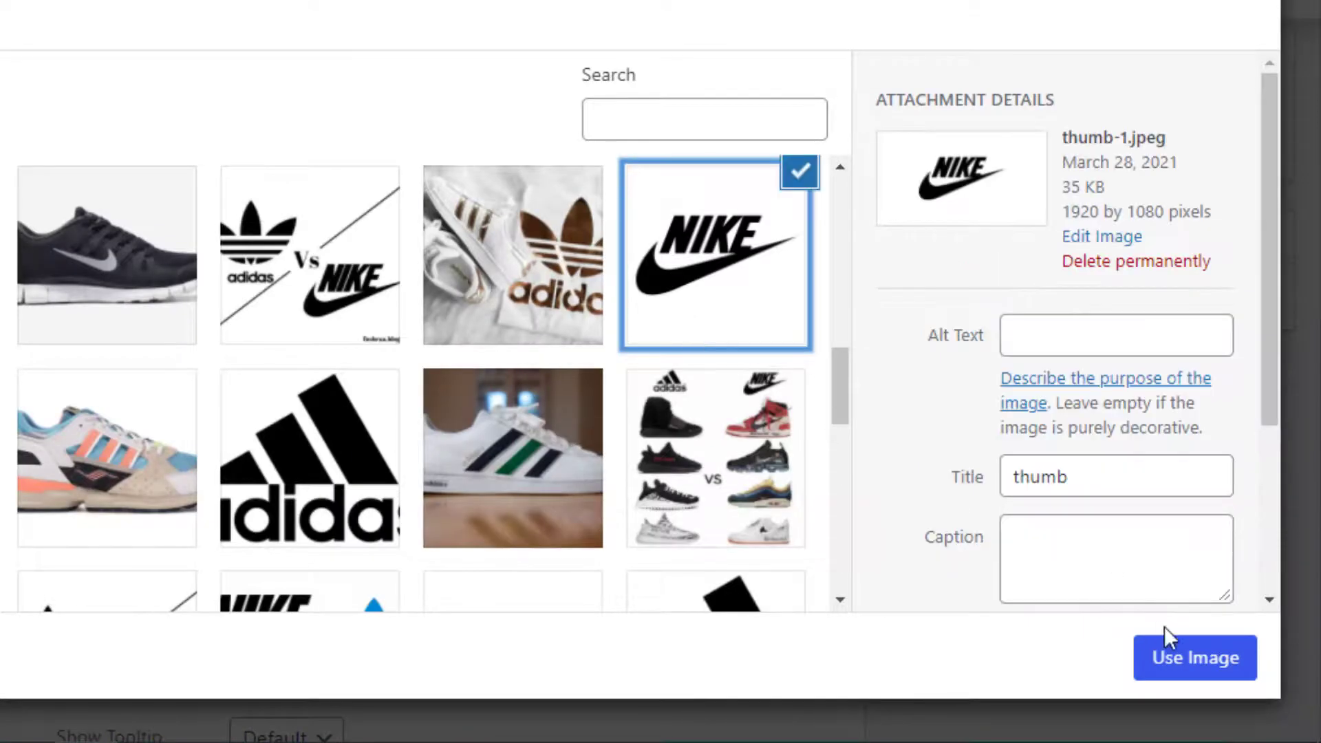
pyautogui.click(1188, 666)
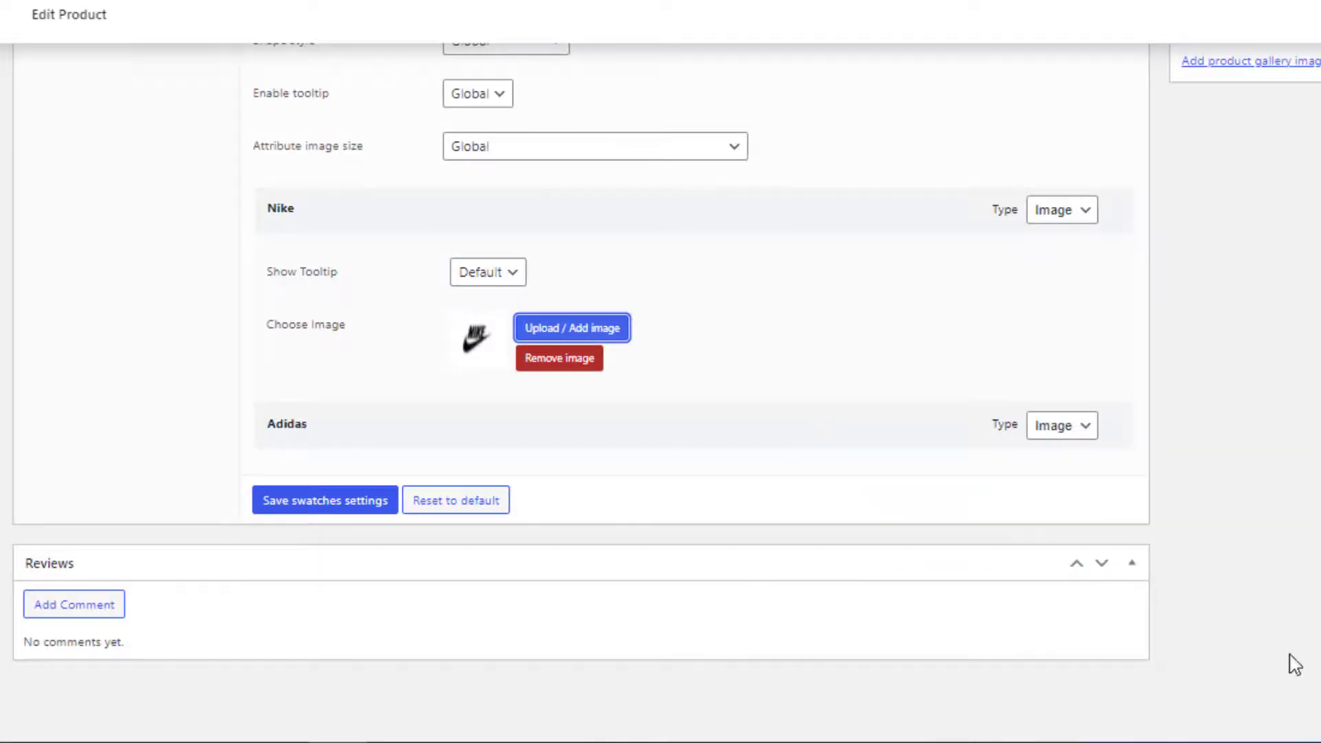
pyautogui.click(296, 512)
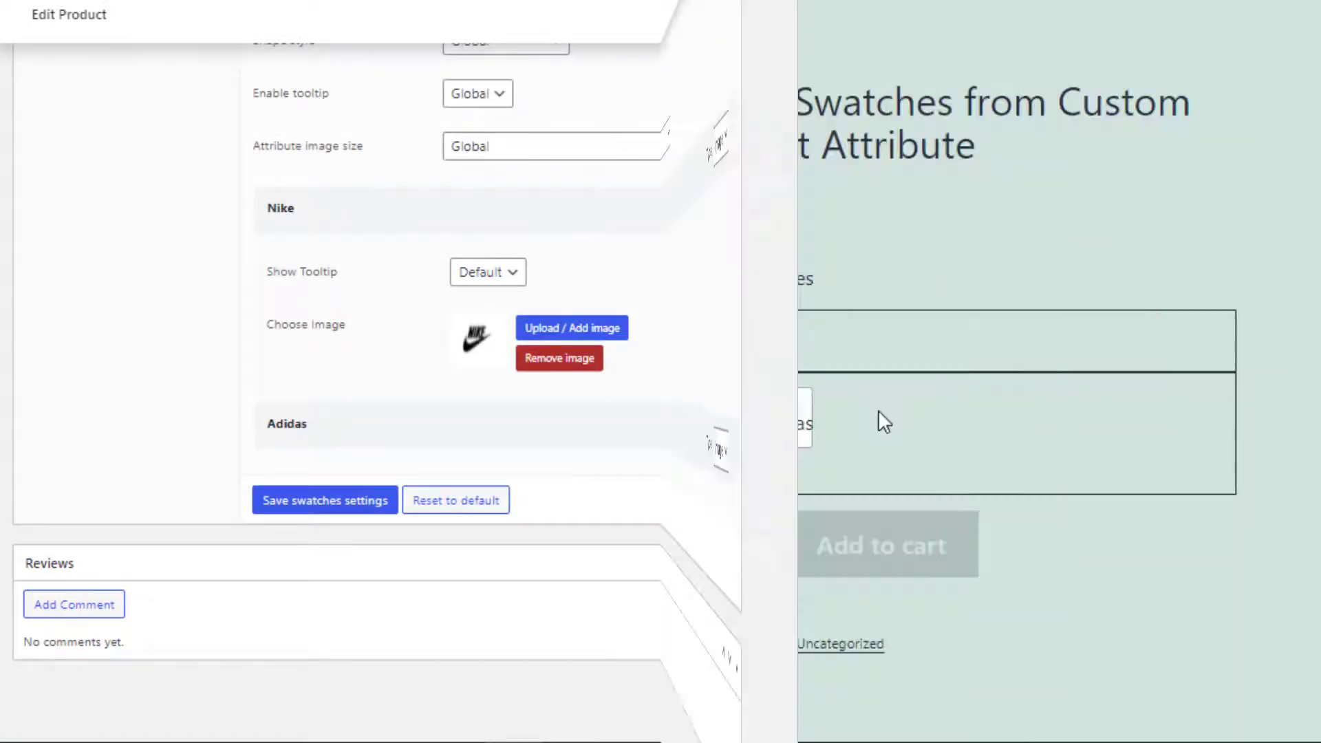
# - Reload the product page and try selecting and clearing the Nike and Adidas swatches
pyautogui.rightClick(878, 410)
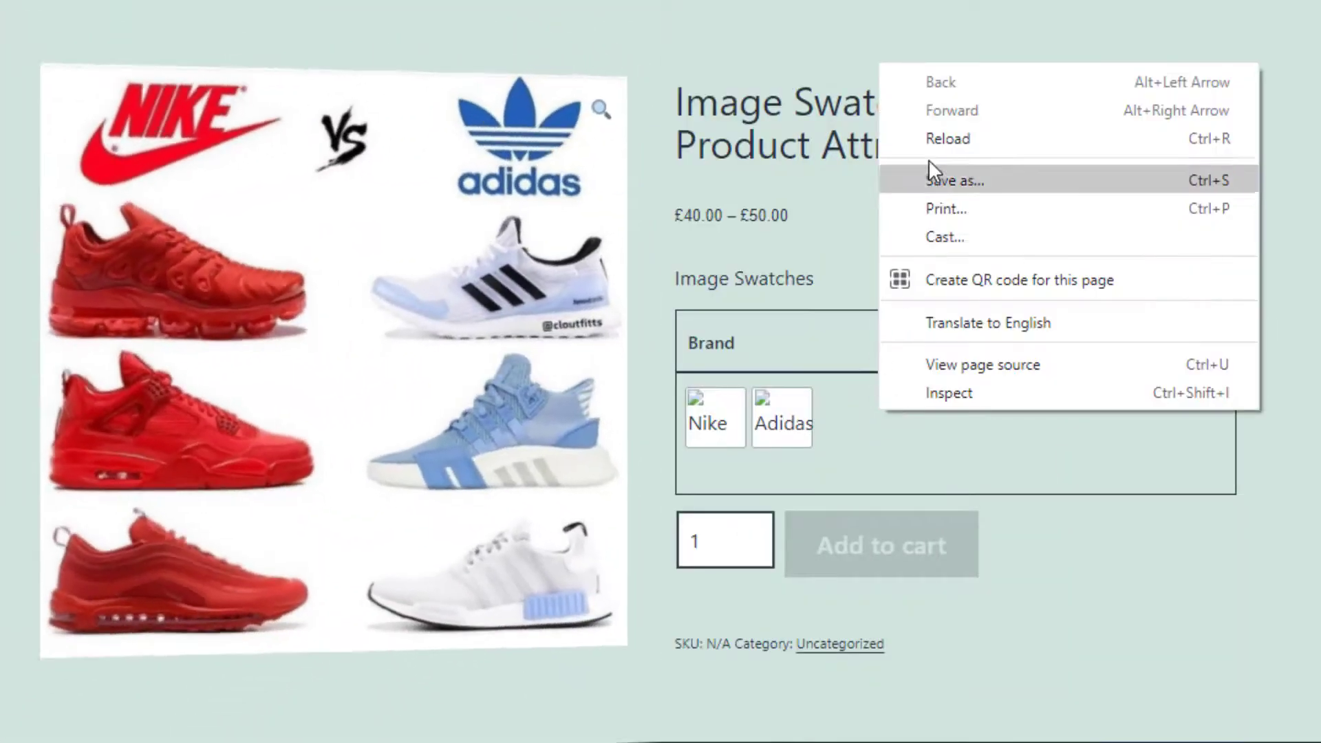
pyautogui.press('Escape')
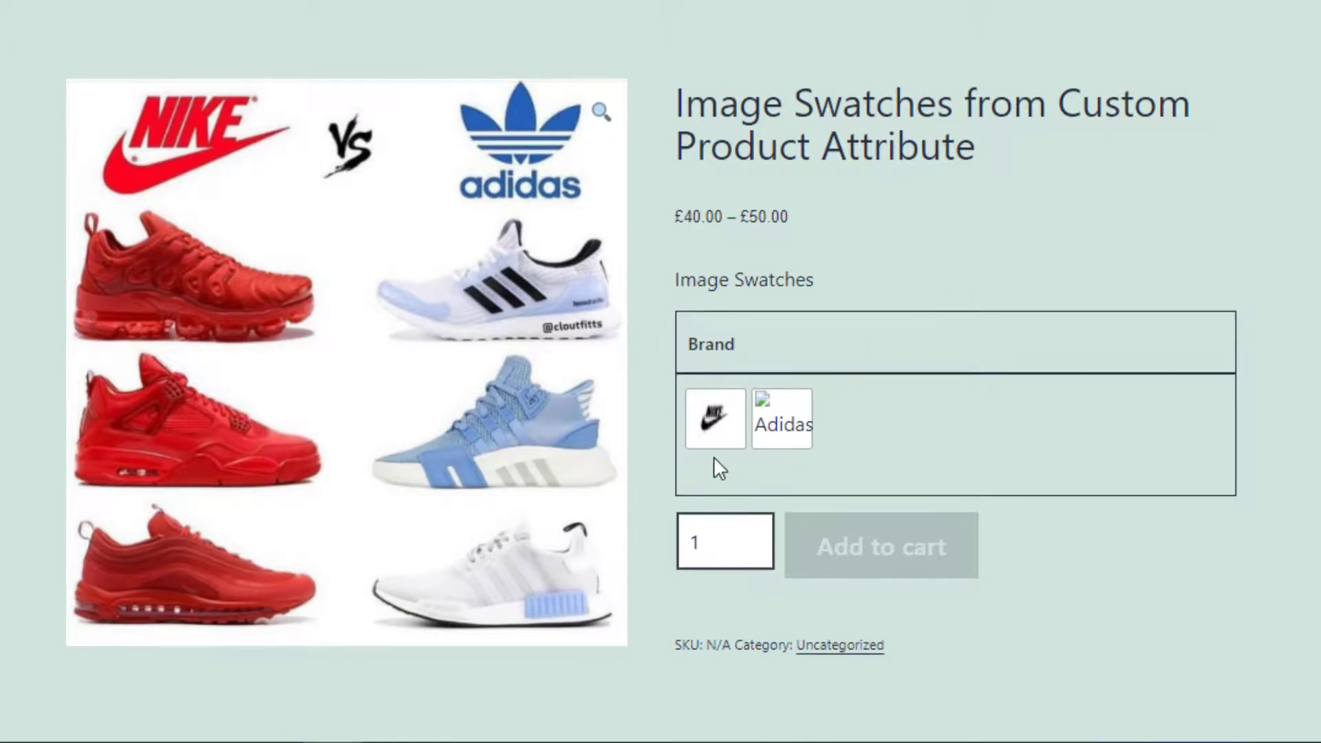
pyautogui.click(715, 419)
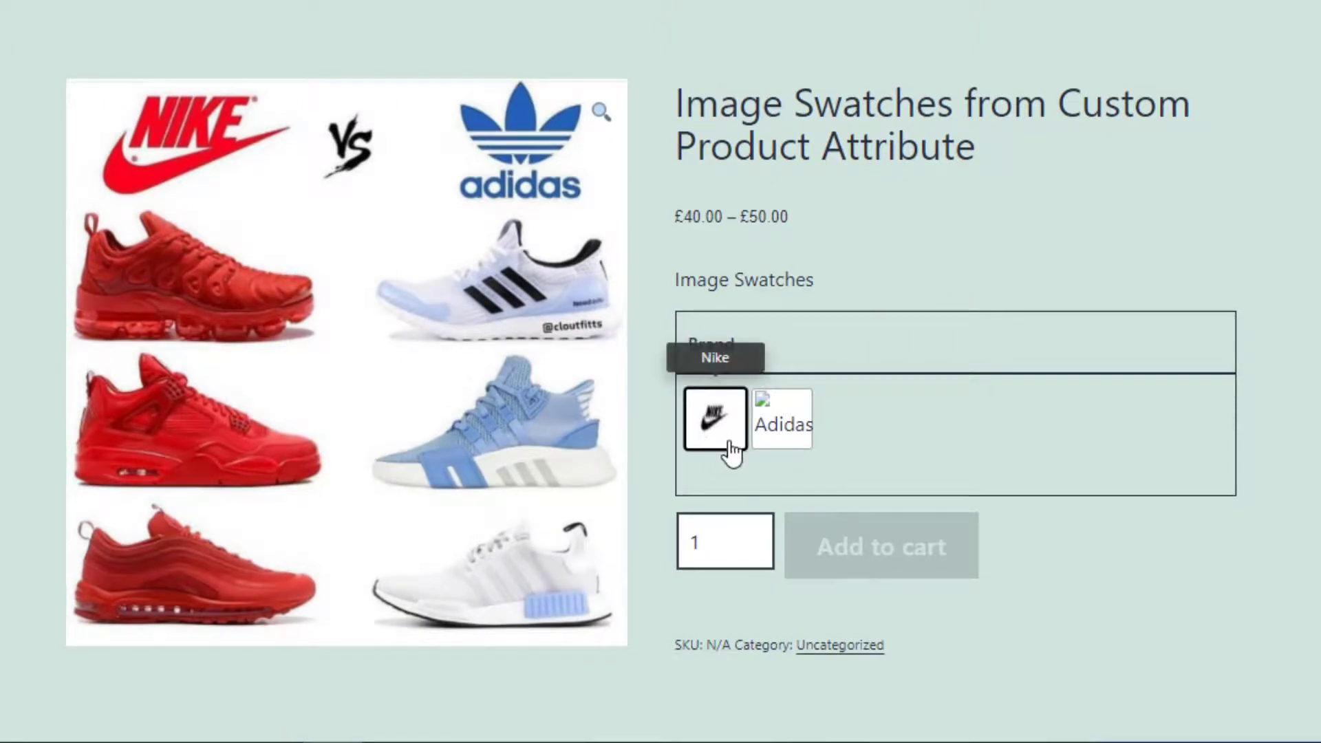
pyautogui.click(784, 440)
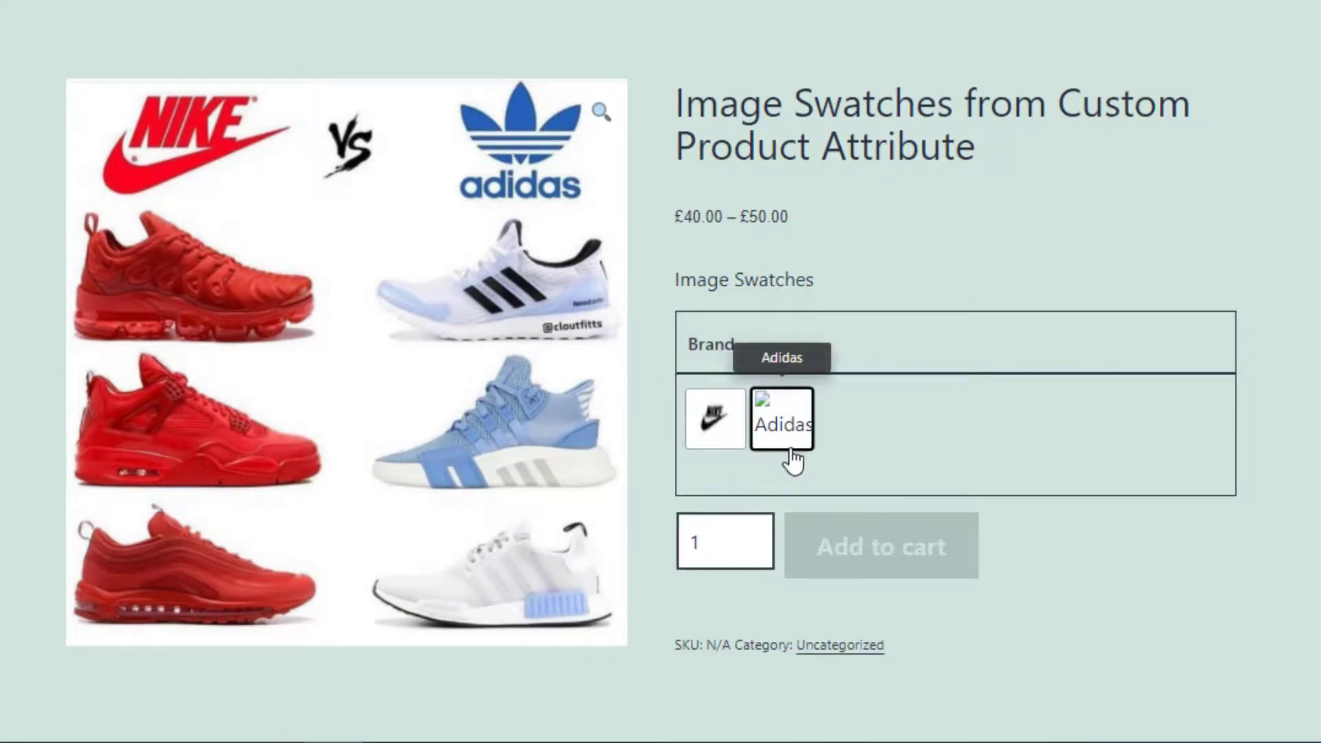
pyautogui.click(784, 448)
pyautogui.click(802, 431)
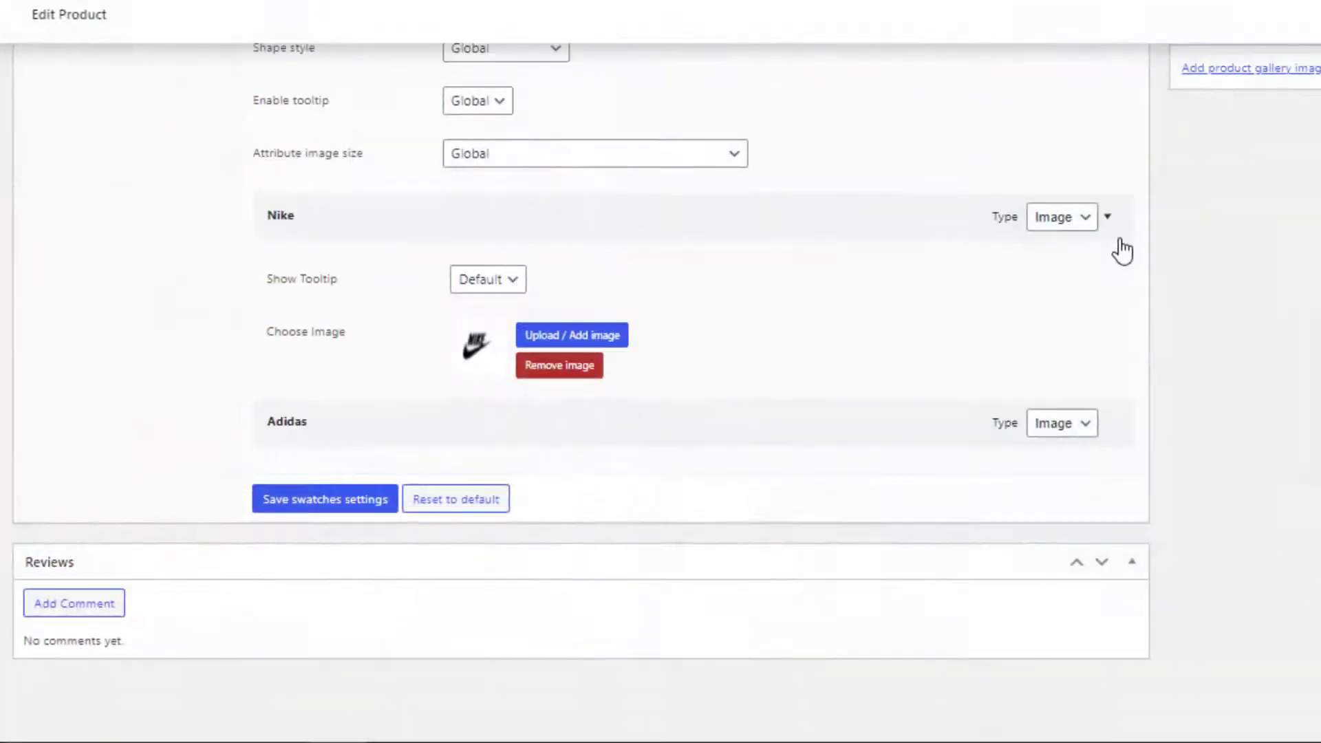
# - Collapse Nike, attach the Adidas logo image to the Adidas term, and save the swatch settings
pyautogui.click(1110, 218)
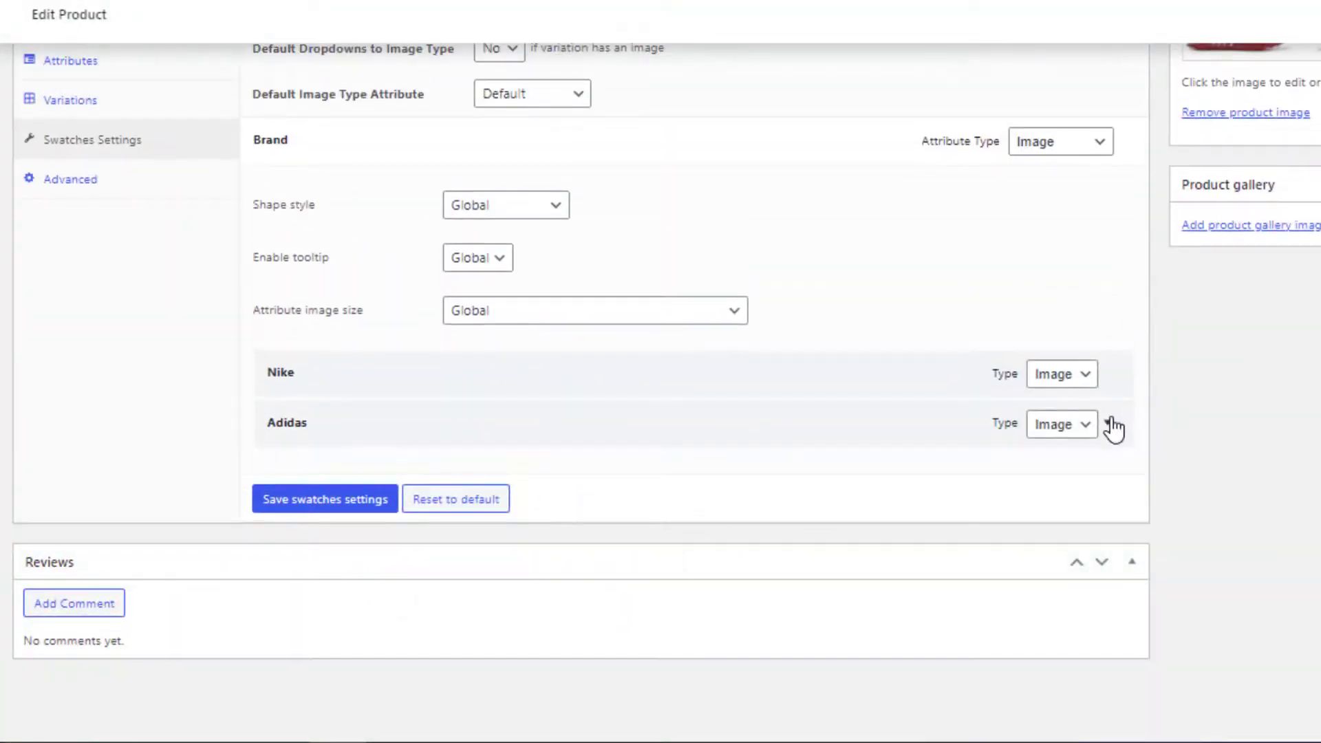
pyautogui.click(1108, 423)
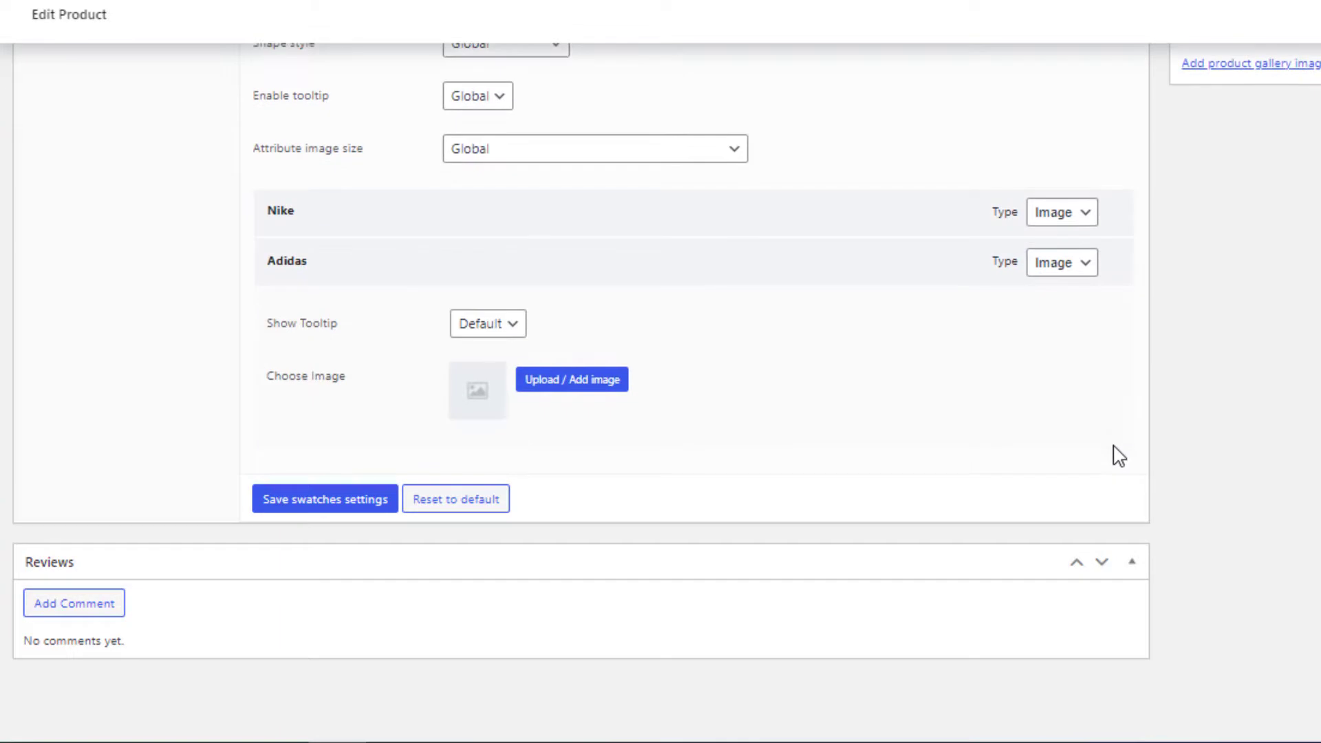
pyautogui.click(597, 398)
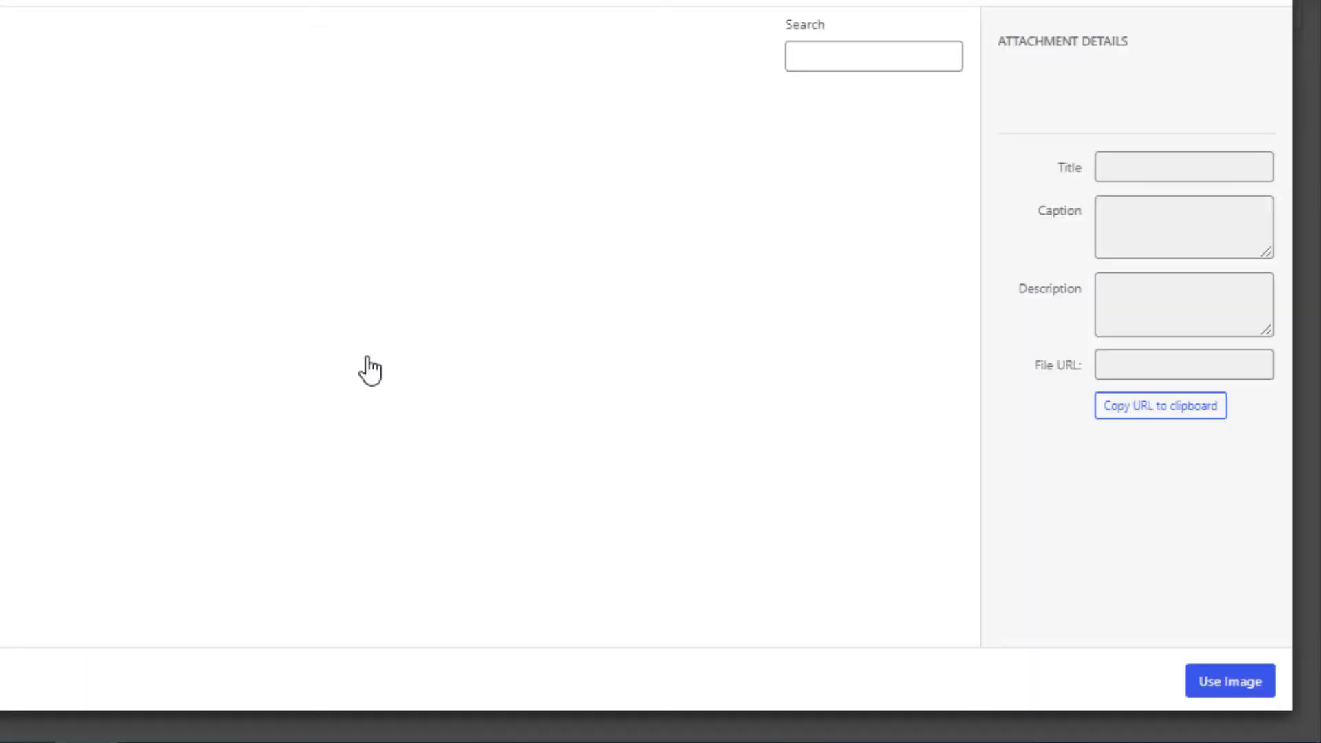
pyautogui.click(353, 286)
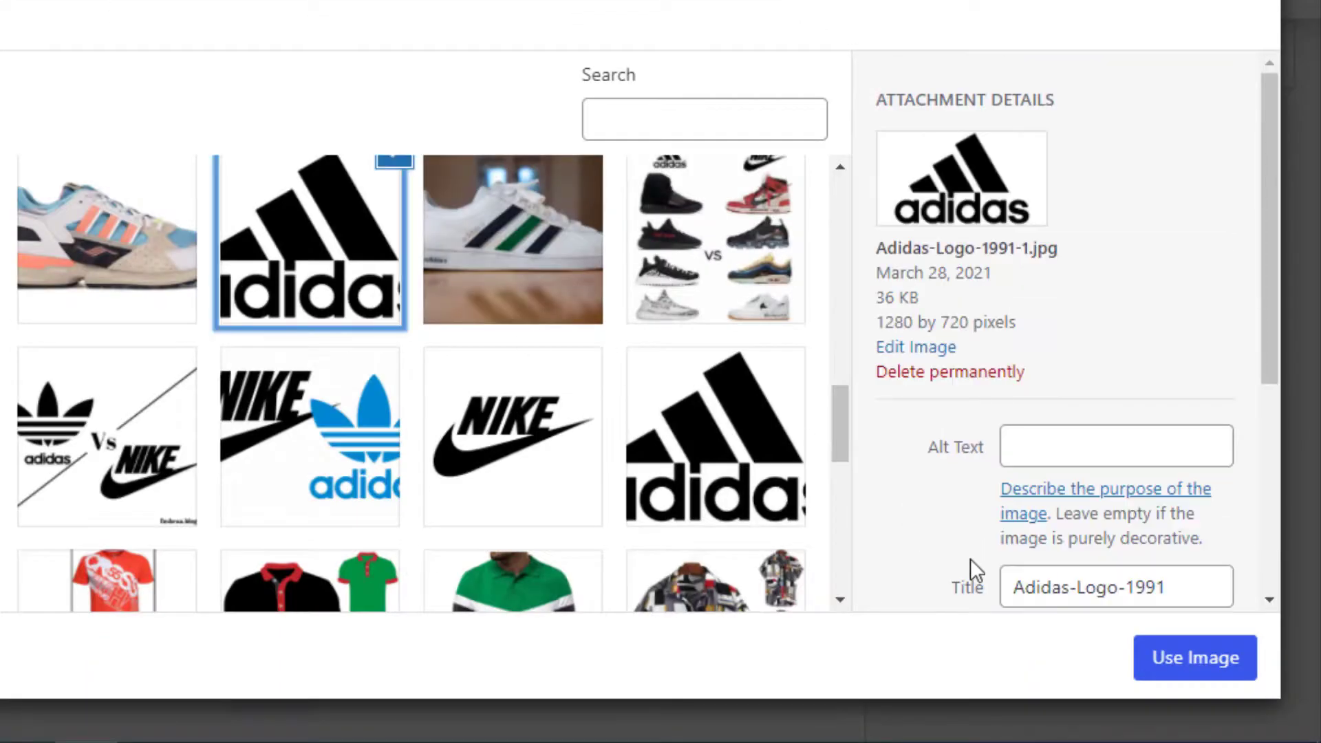
pyautogui.click(1195, 680)
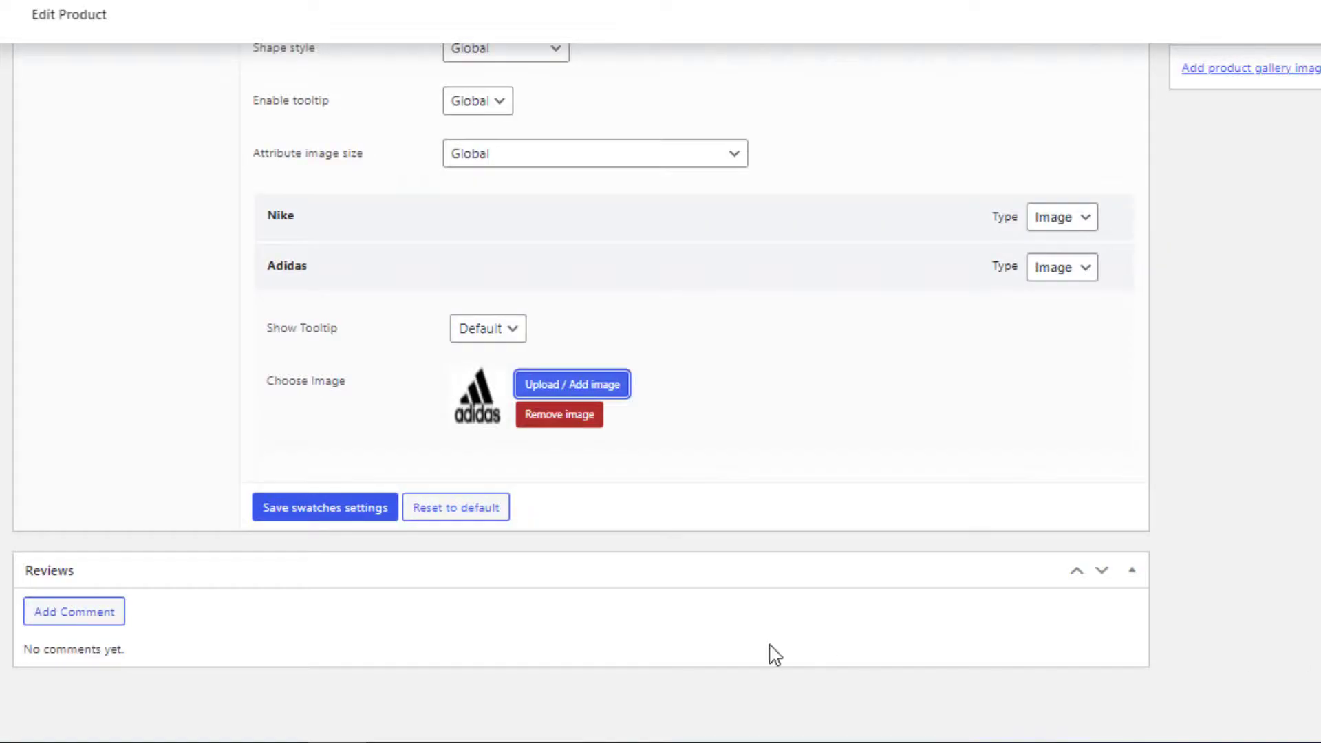
pyautogui.click(328, 516)
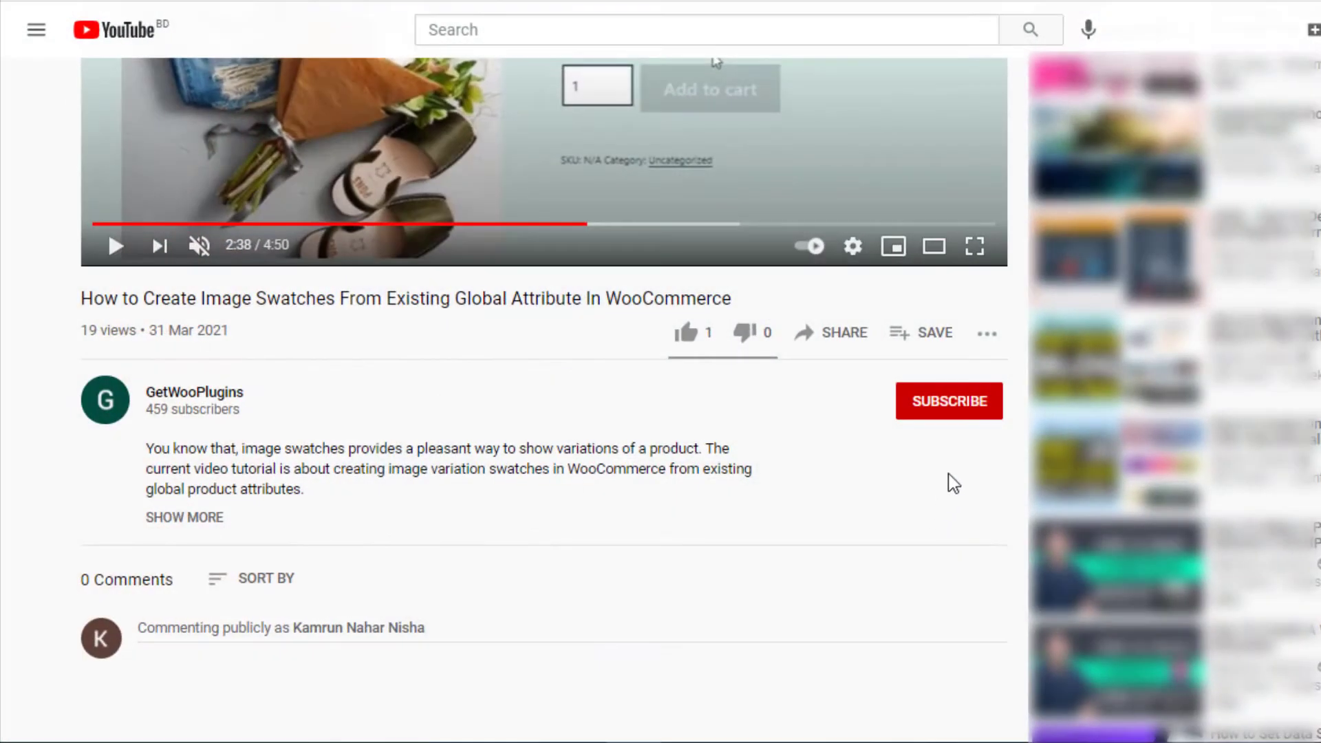
# - Subscribe to the GetWooPlugins channel with the bell set to All notifications
pyautogui.click(953, 424)
pyautogui.click(986, 401)
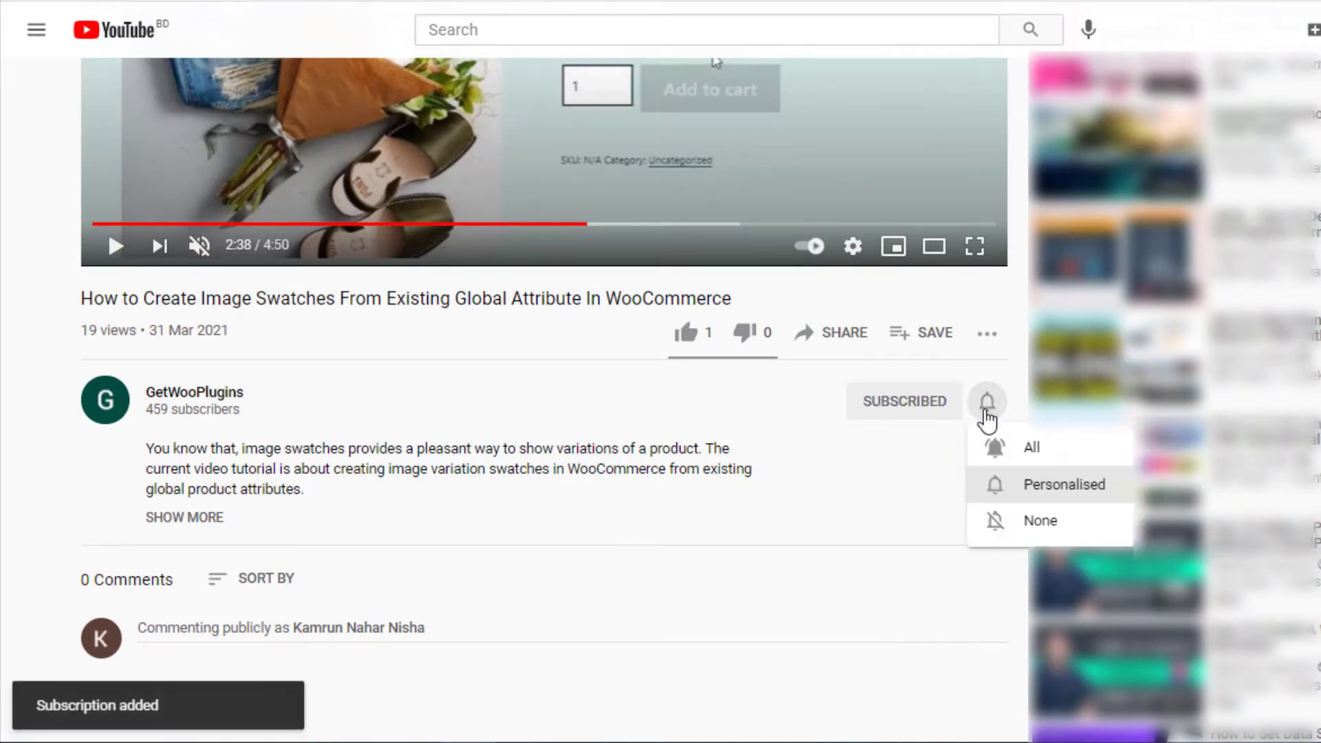
pyautogui.click(1006, 446)
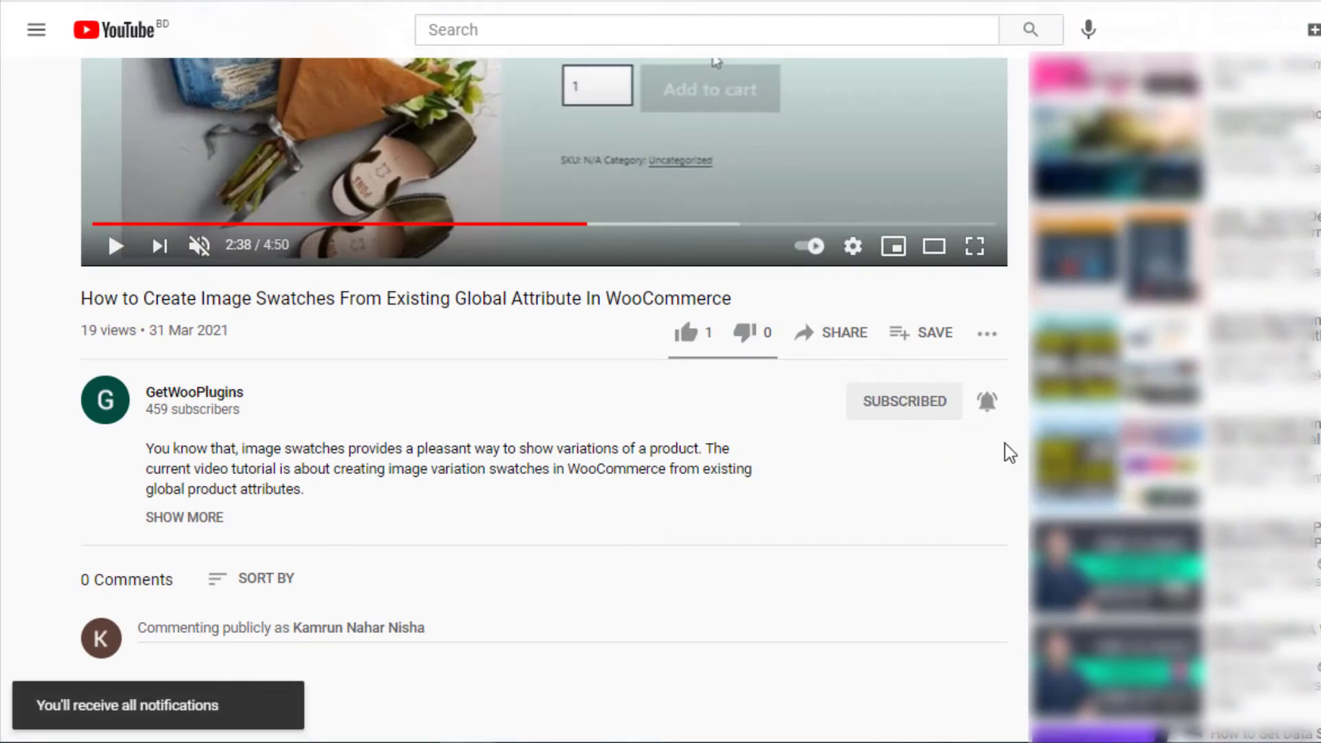